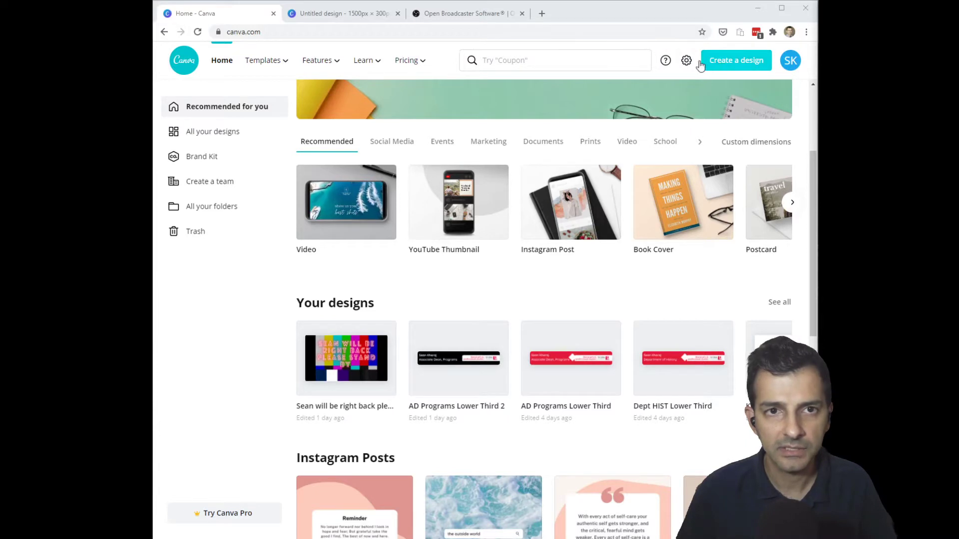
- Close the leftover Untitled design tab to return to the Canva home page
left_click(397, 14)
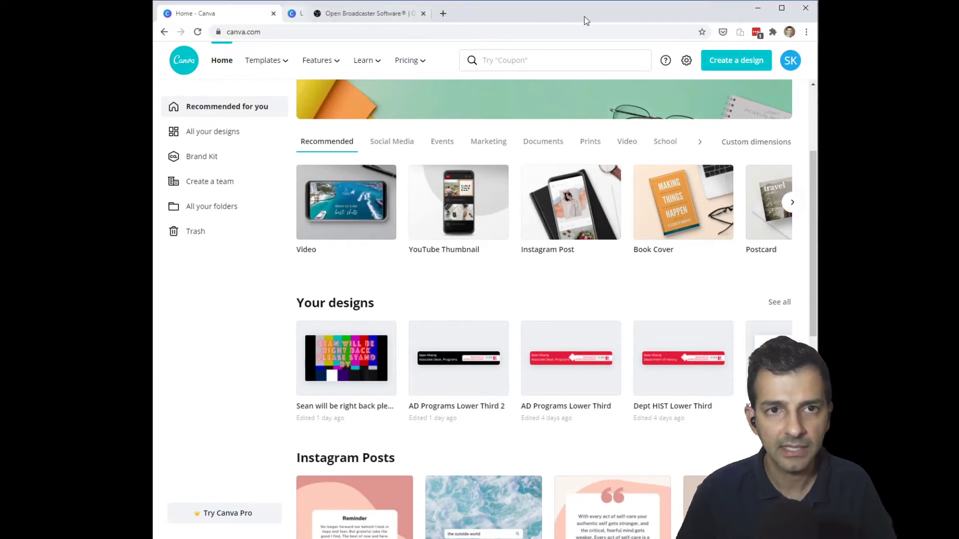
- Create a new custom-size design of 1500 × 300 px
left_click(719, 66)
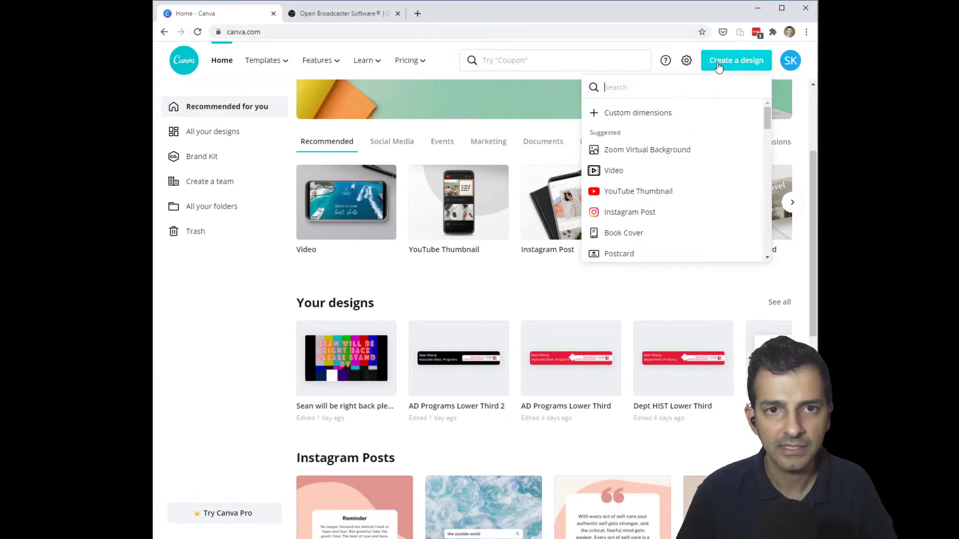
left_click(651, 113)
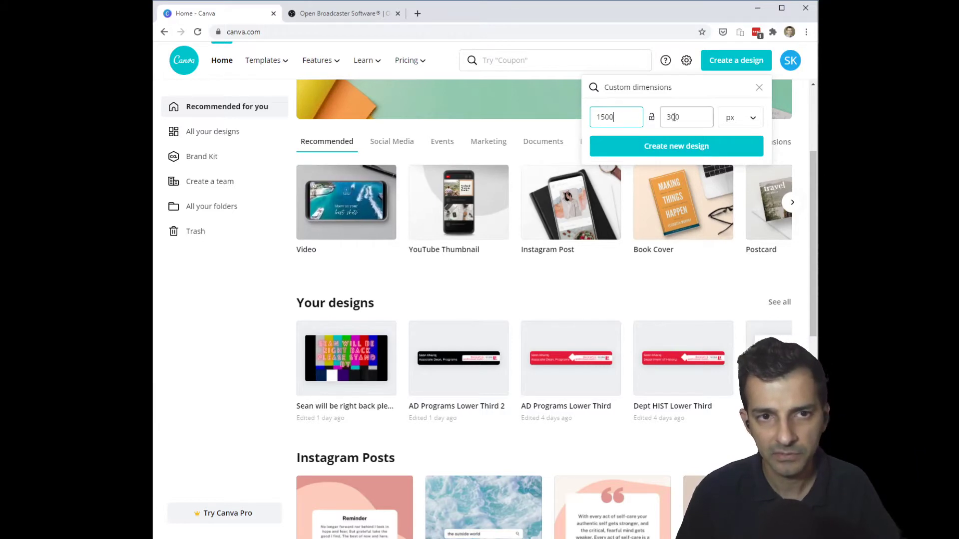
left_click(673, 147)
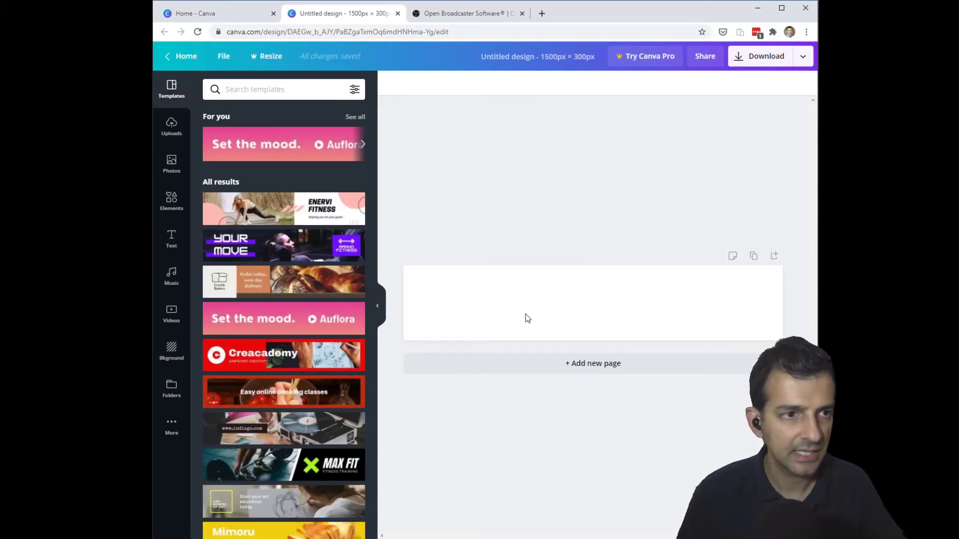
- Fill the banner's page background with the default solid red colour
left_click(181, 353)
left_click(212, 118)
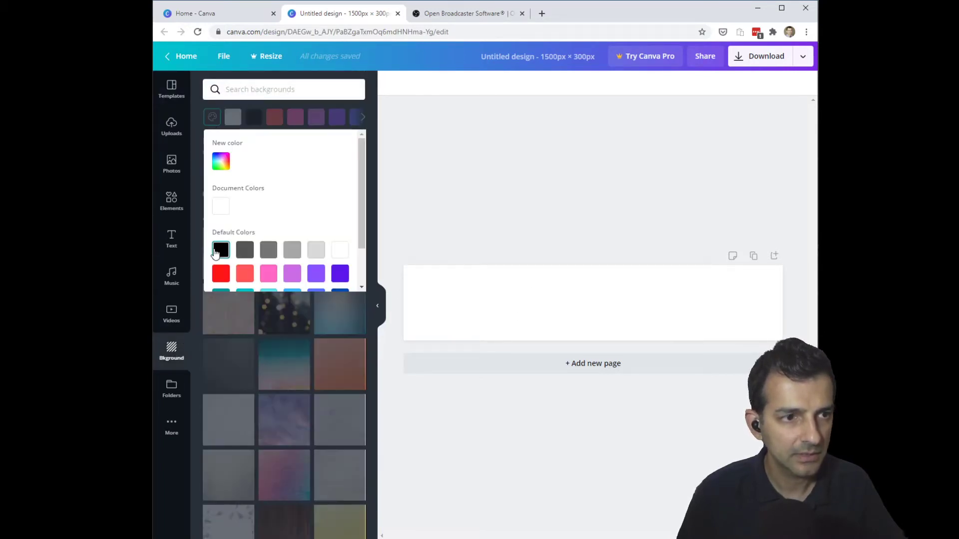
left_click(221, 274)
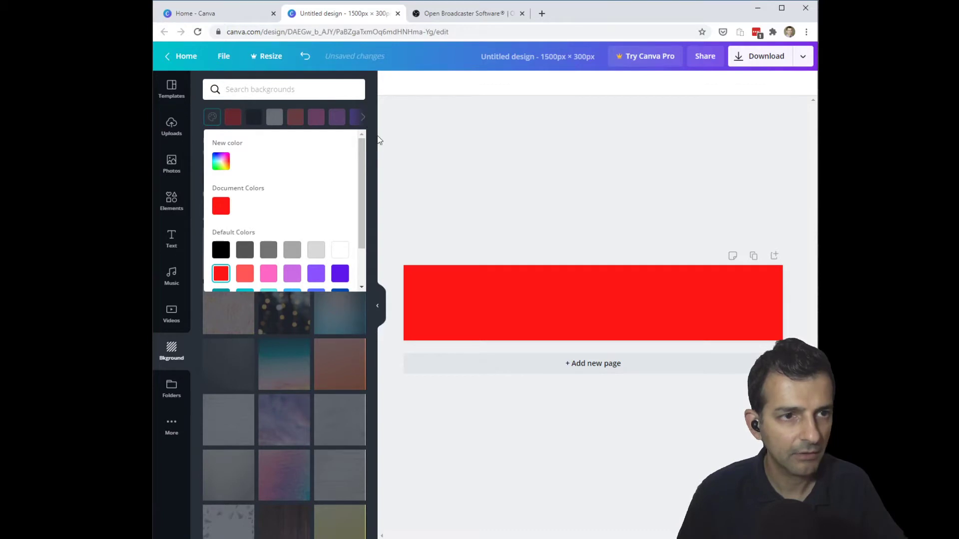
left_click(498, 142)
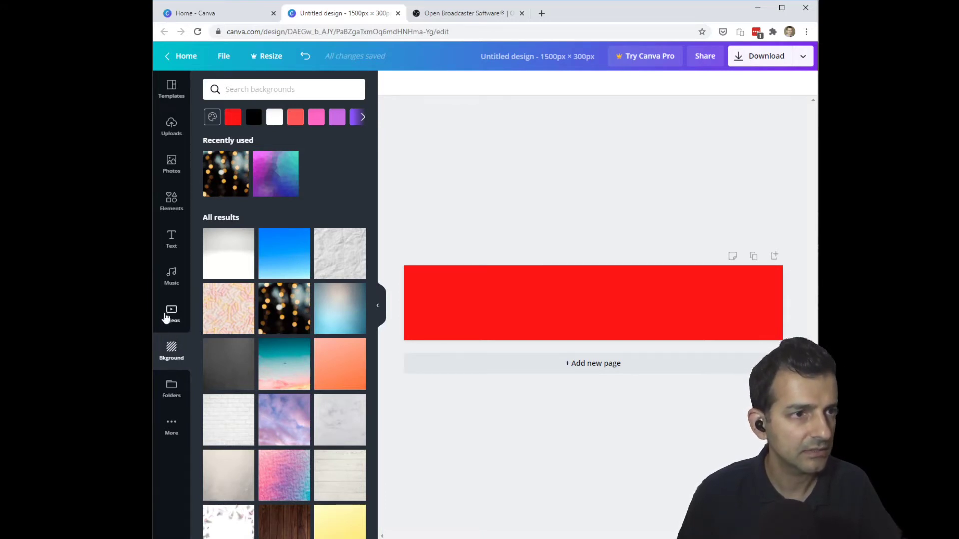
left_click(170, 133)
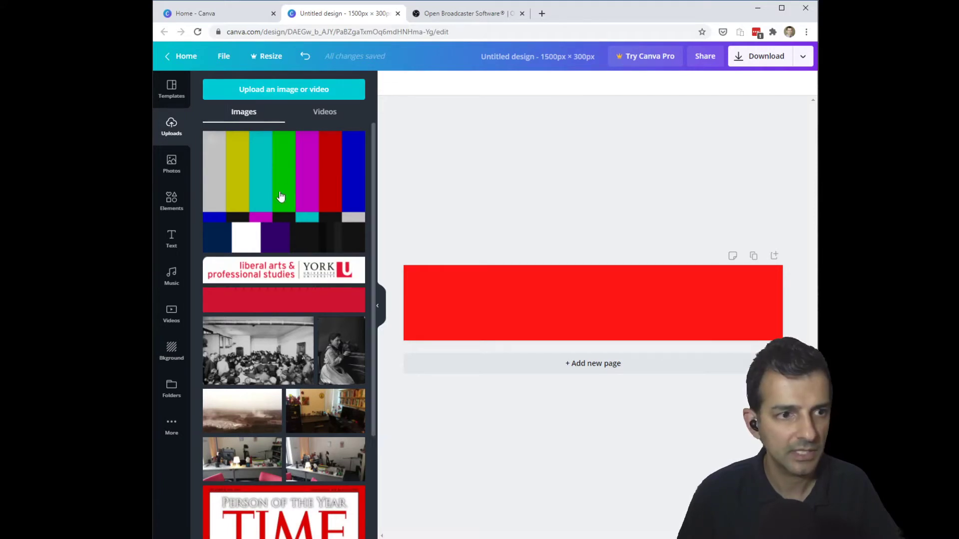
- Place the uploaded York logo at the banner's right end, shrunk to about 586 × 97
left_click(292, 280)
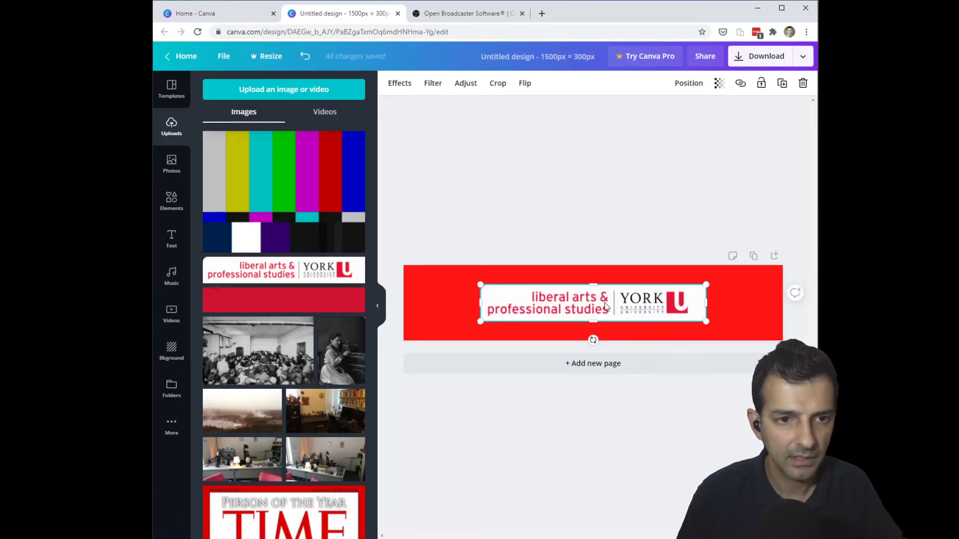
left_click_drag(602, 310, 678, 308)
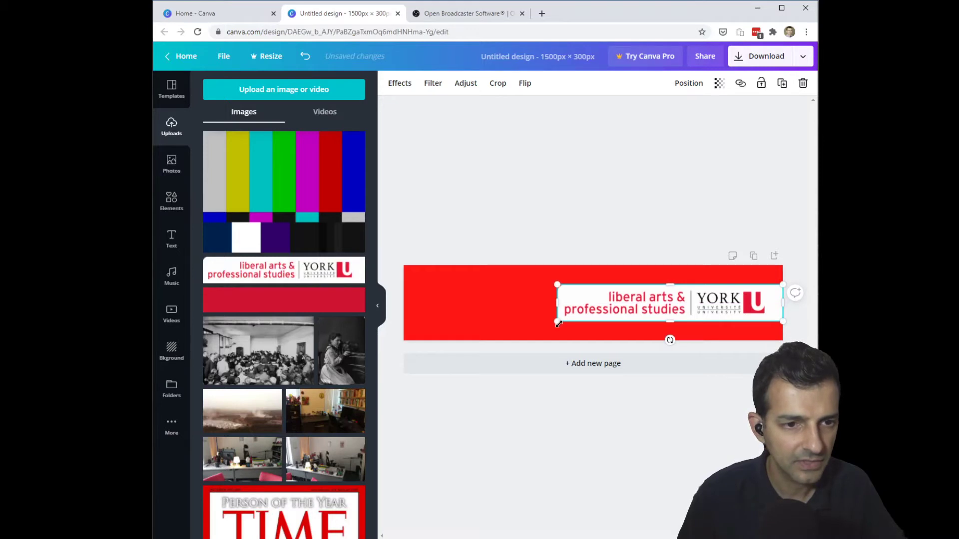
left_click_drag(569, 323, 638, 318)
left_click_drag(689, 300, 689, 307)
left_click(444, 213)
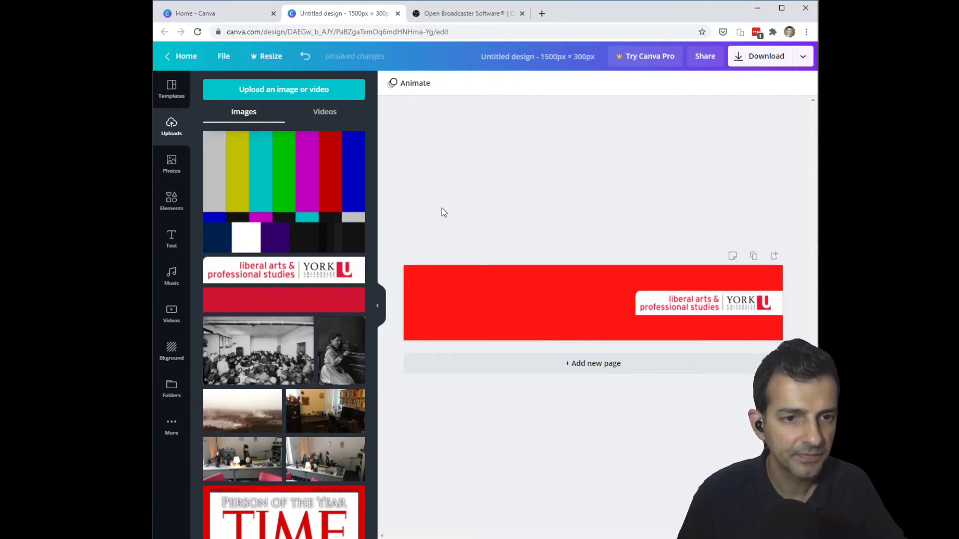
- Add a heading with the person's name over 'Associate Dean, Programs' on two lines
left_click(172, 238)
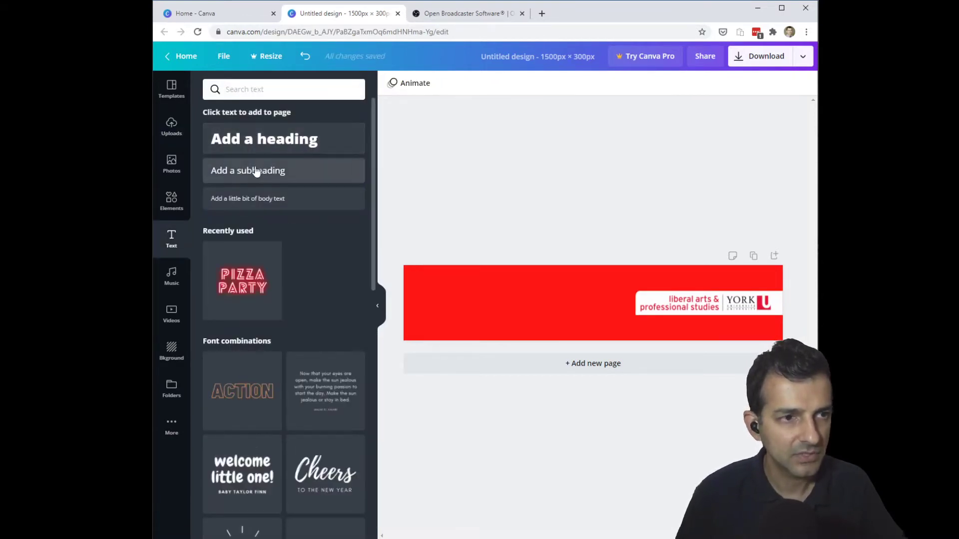
left_click(251, 172)
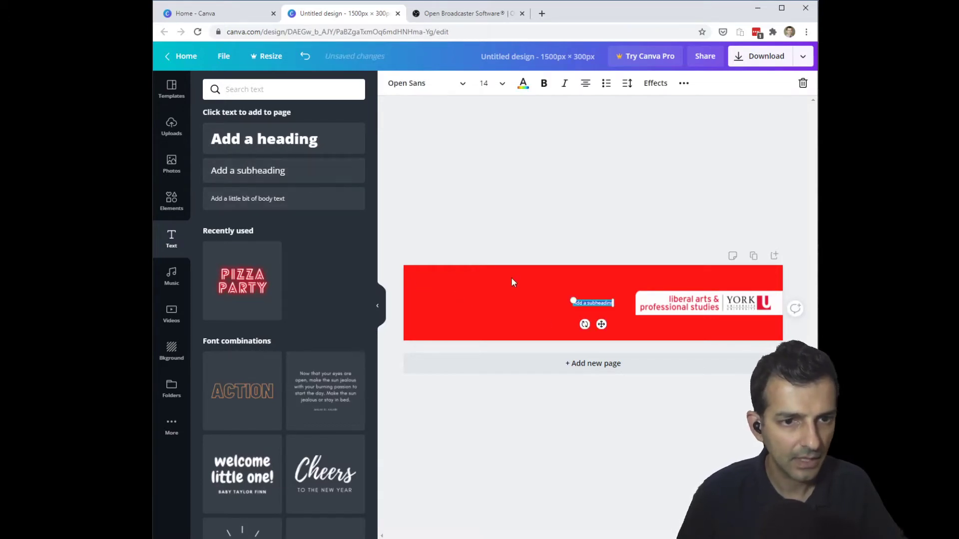
left_click(581, 270)
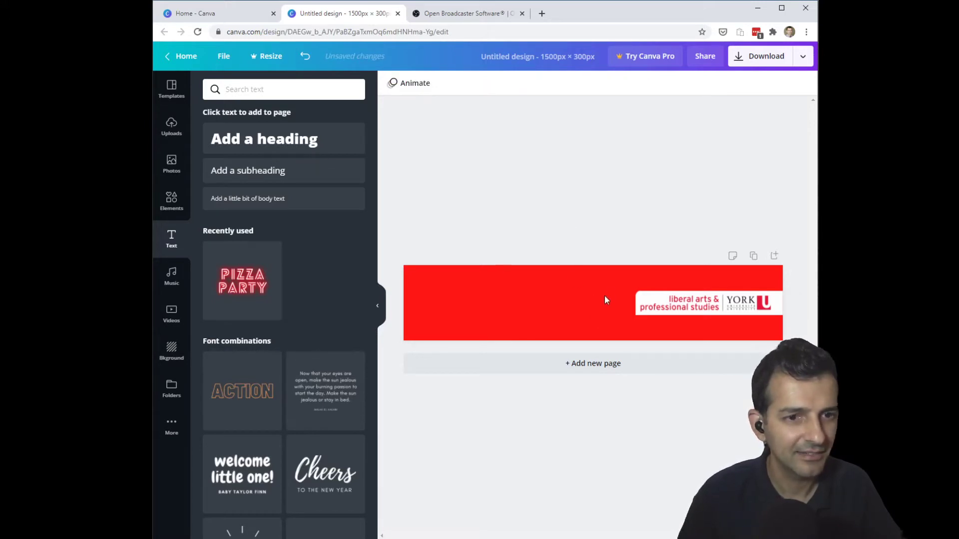
left_click(250, 141)
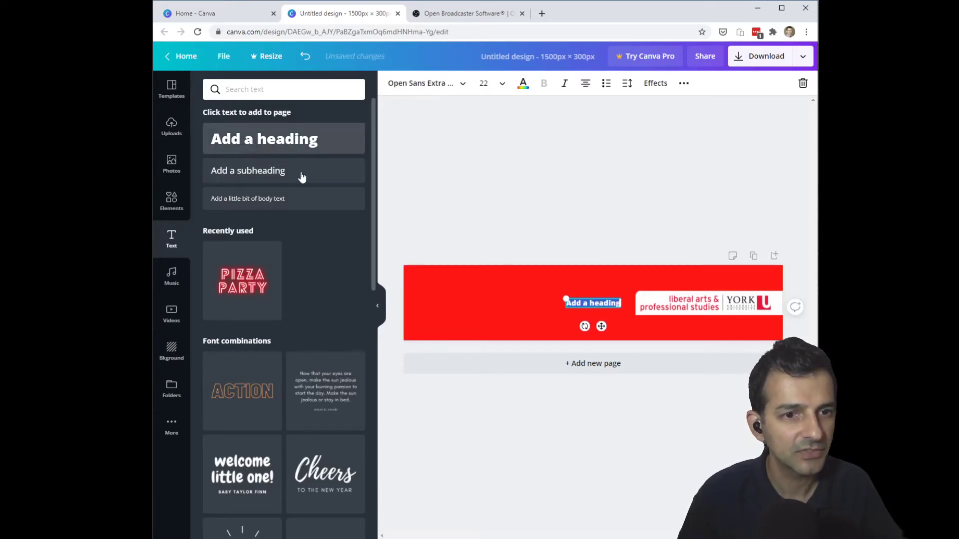
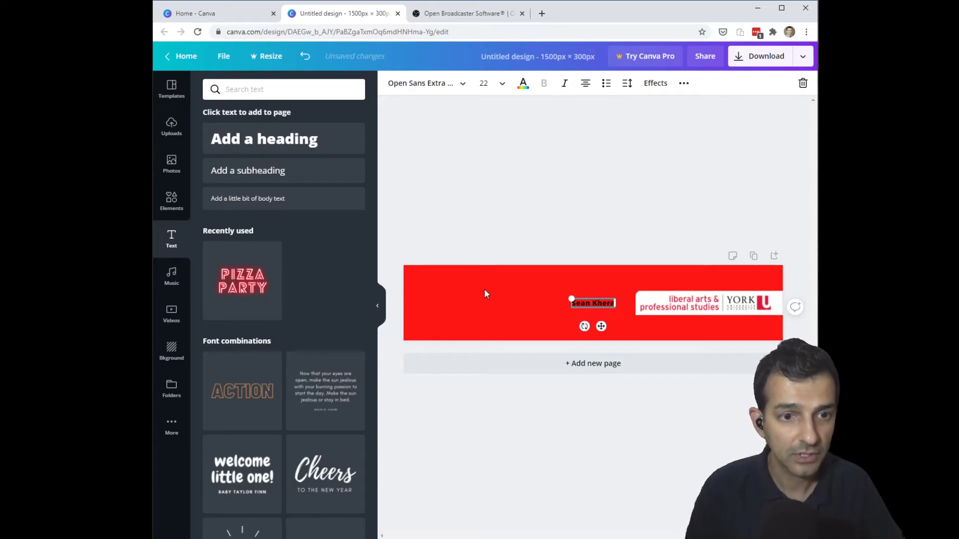
key("Return")
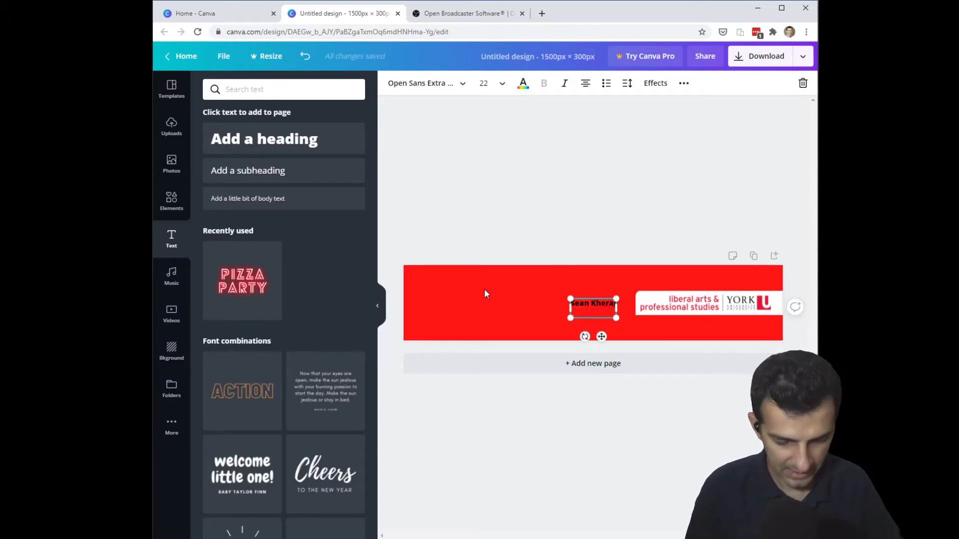
type("Associate")
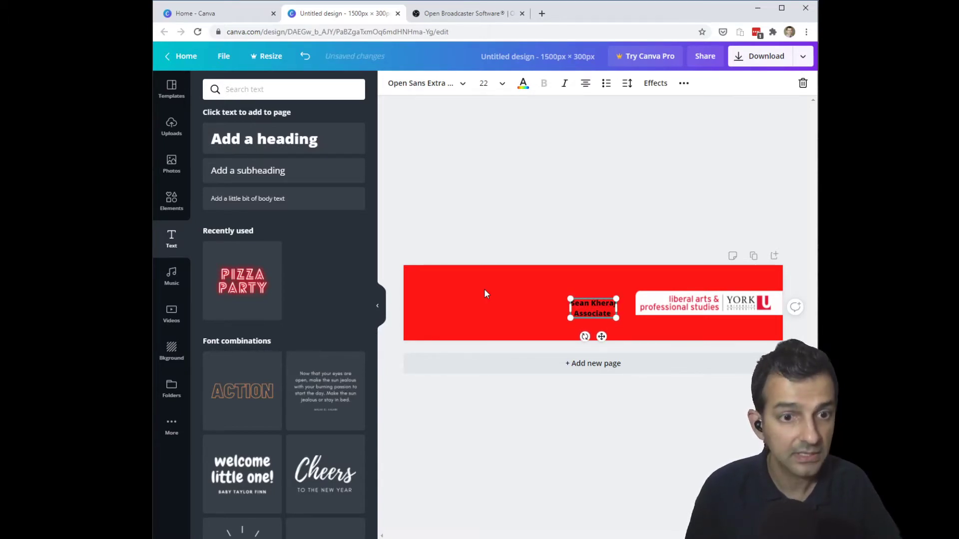
type(" Dean, Pro")
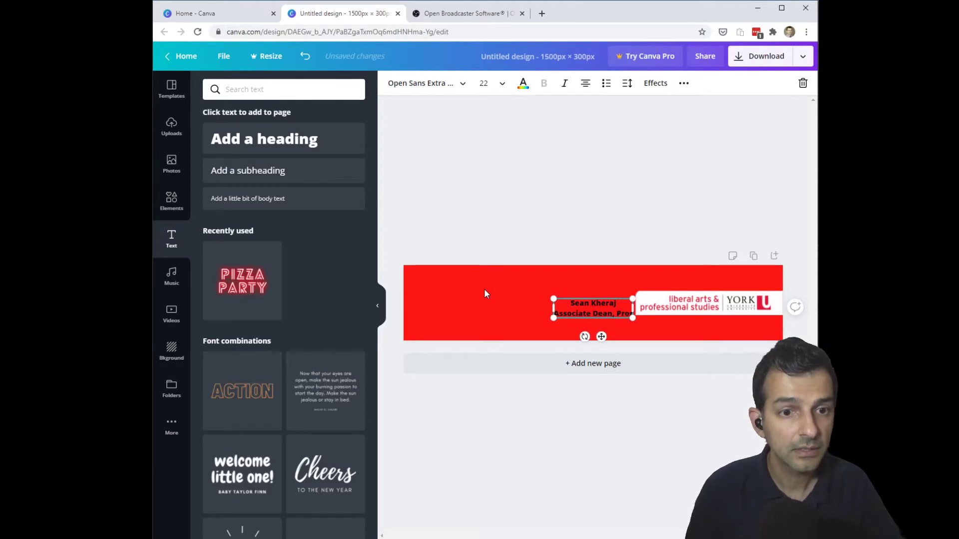
type("grams")
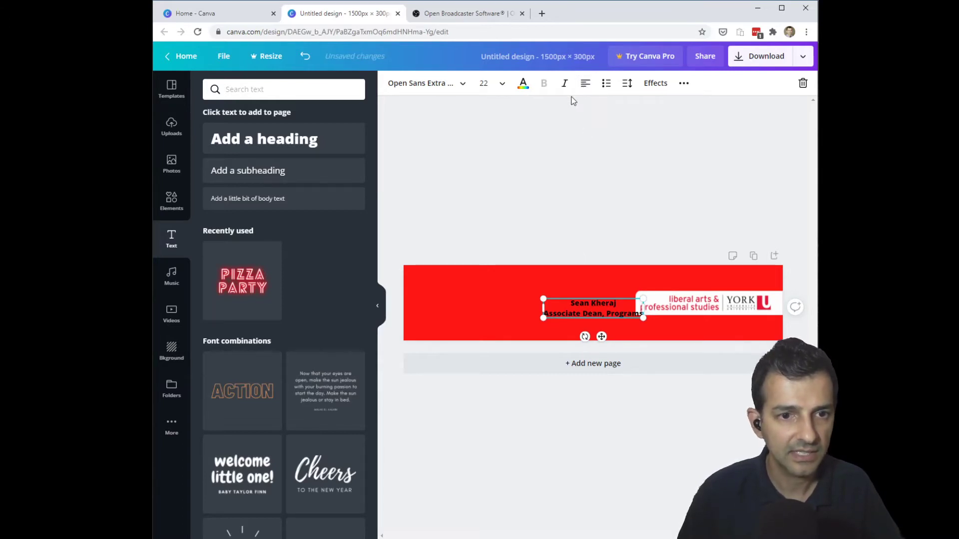
- Left-align the caption, move it to the banner's left and enlarge it to size 43.8
left_click(586, 84)
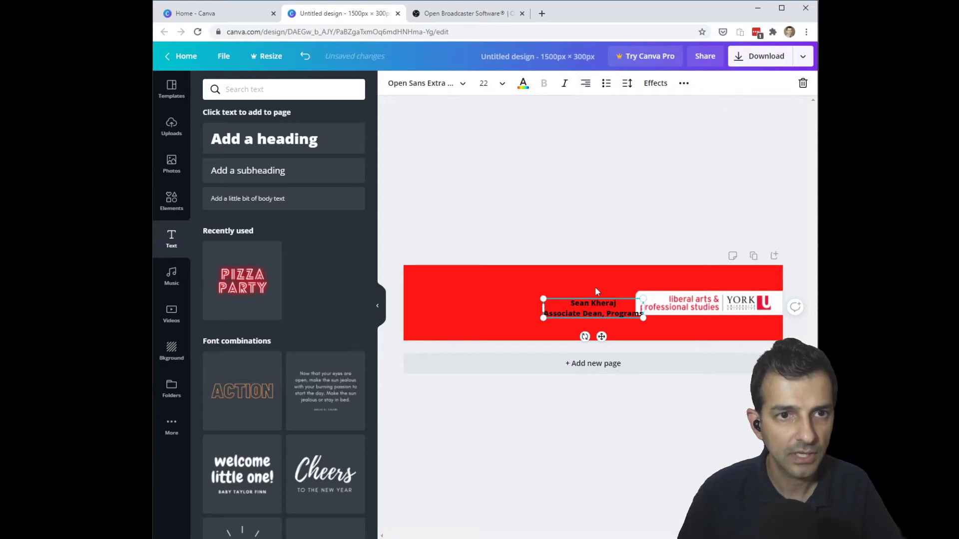
triple_click(585, 315)
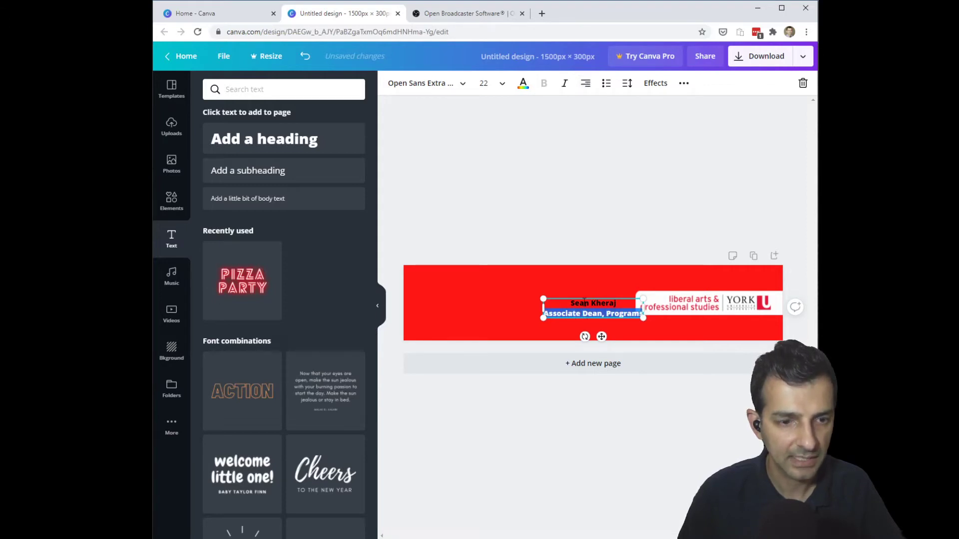
key("ctrl+a")
left_click(586, 83)
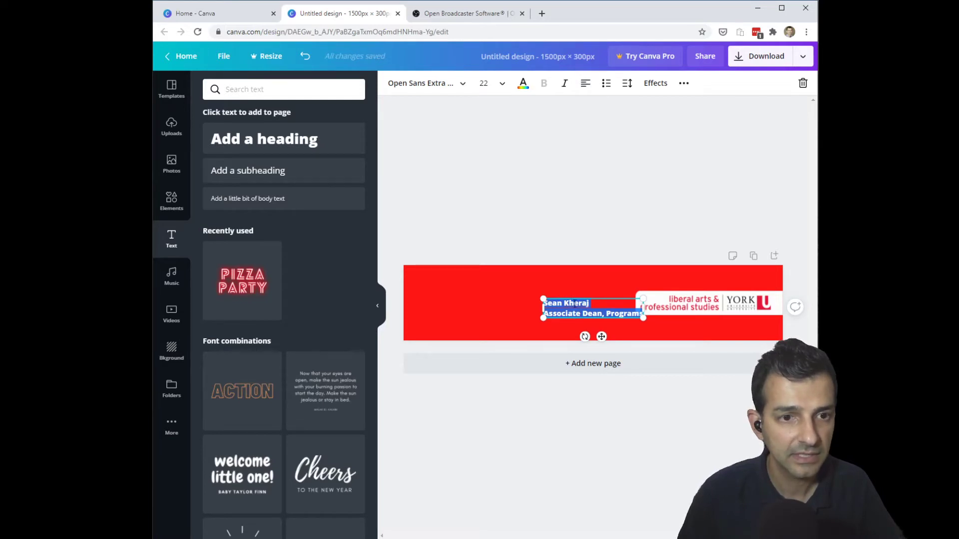
left_click_drag(596, 297, 465, 282)
left_click_drag(516, 306, 609, 340)
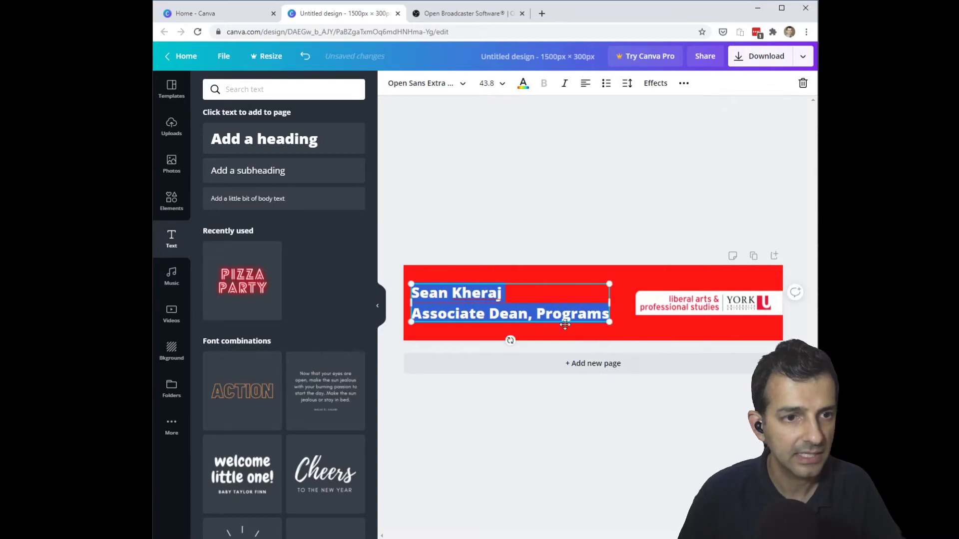
- Make the caption text white and change its font to Quicksand
left_click(523, 84)
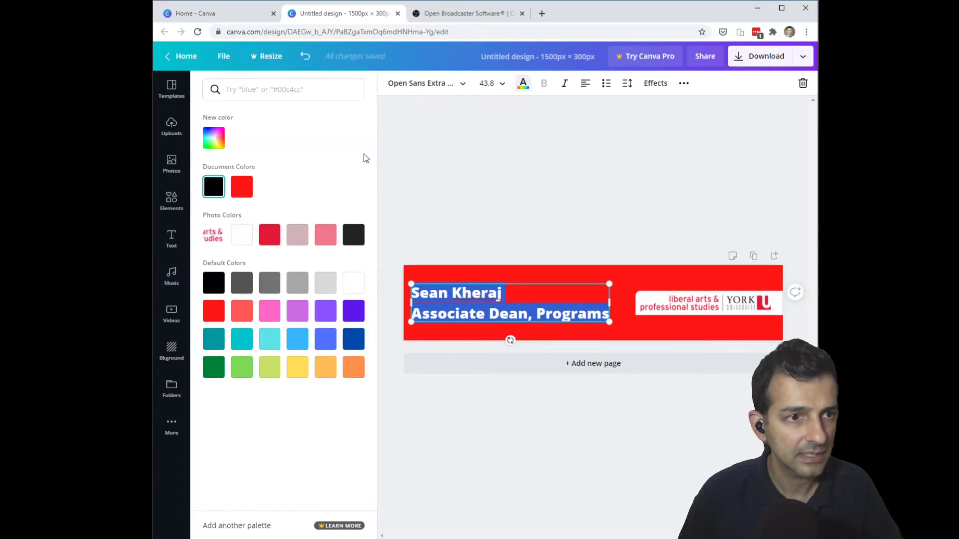
left_click(246, 235)
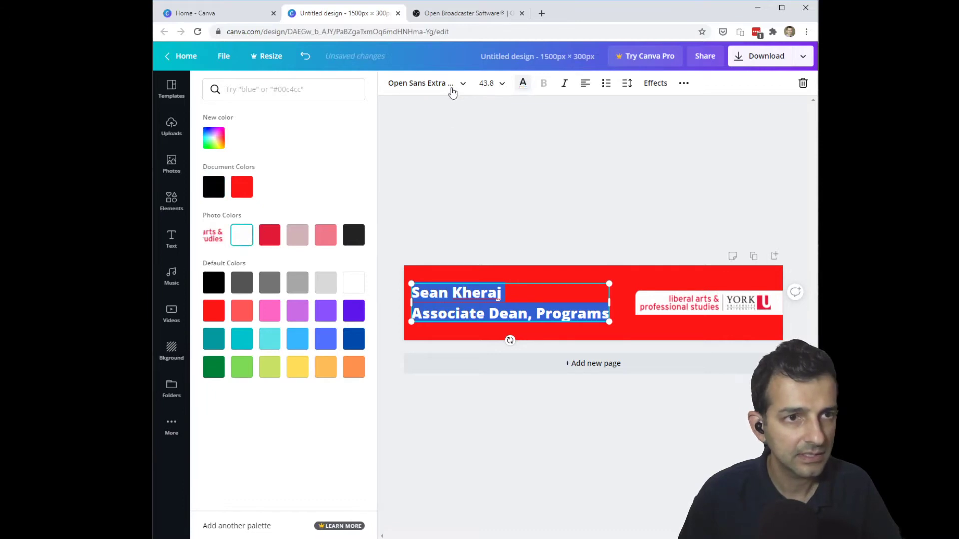
left_click(458, 86)
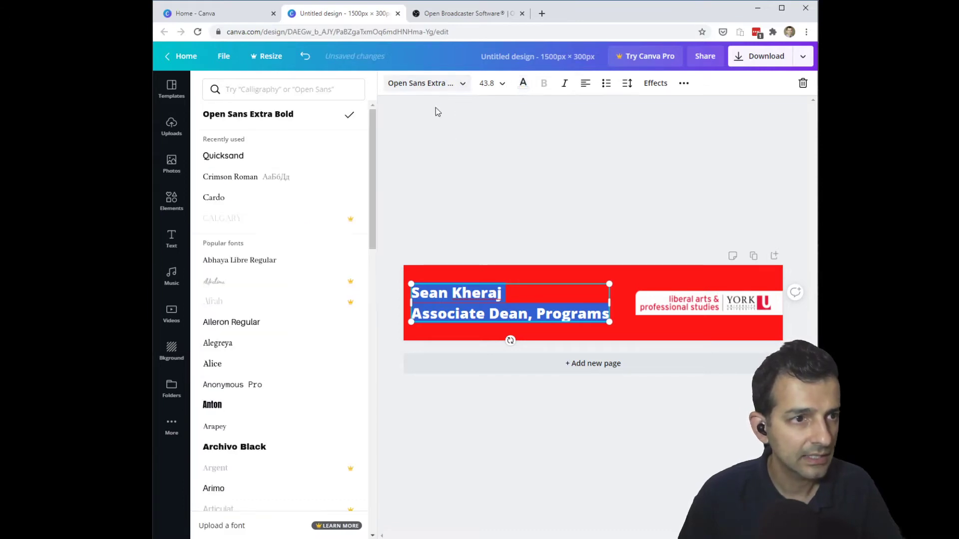
left_click(223, 157)
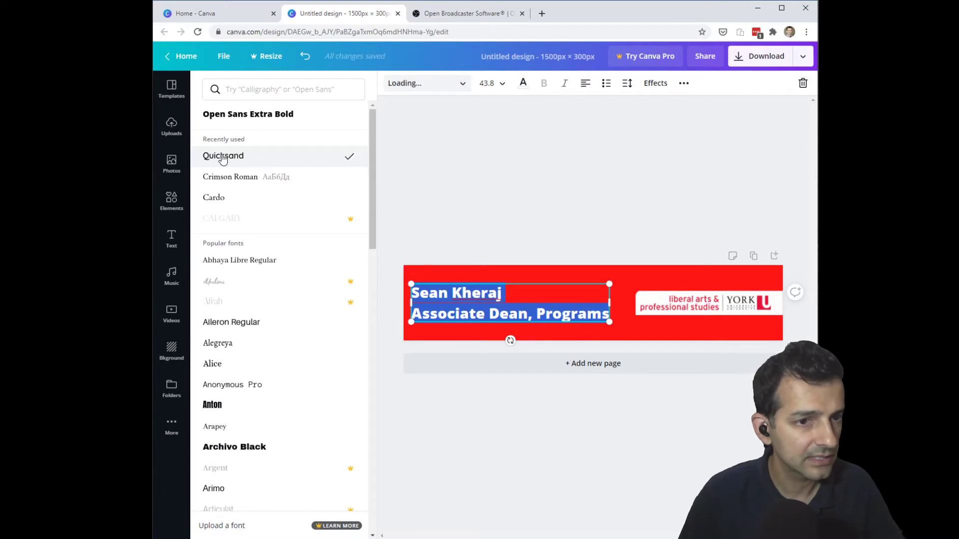
left_click(503, 206)
left_click(531, 214)
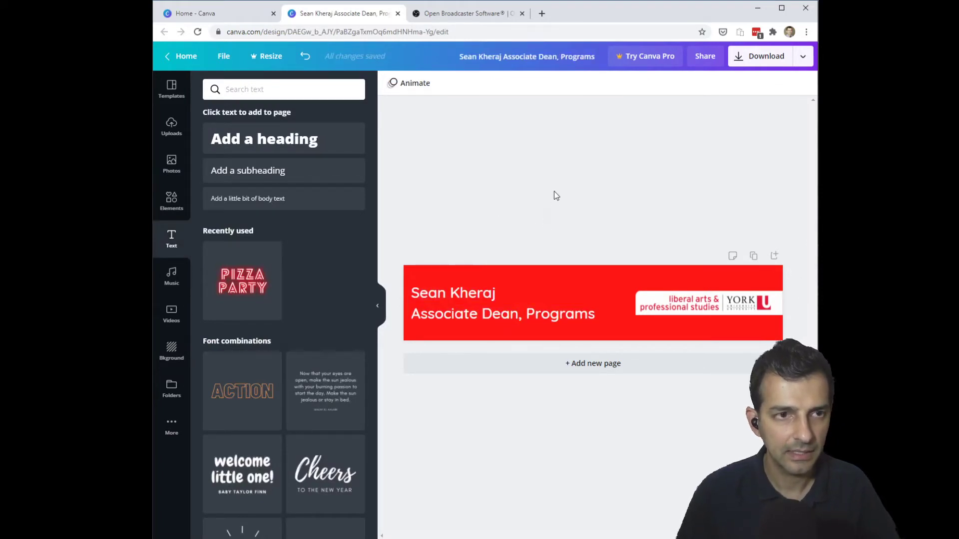
- Show the full Stickers results from the Elements panel
left_click(170, 211)
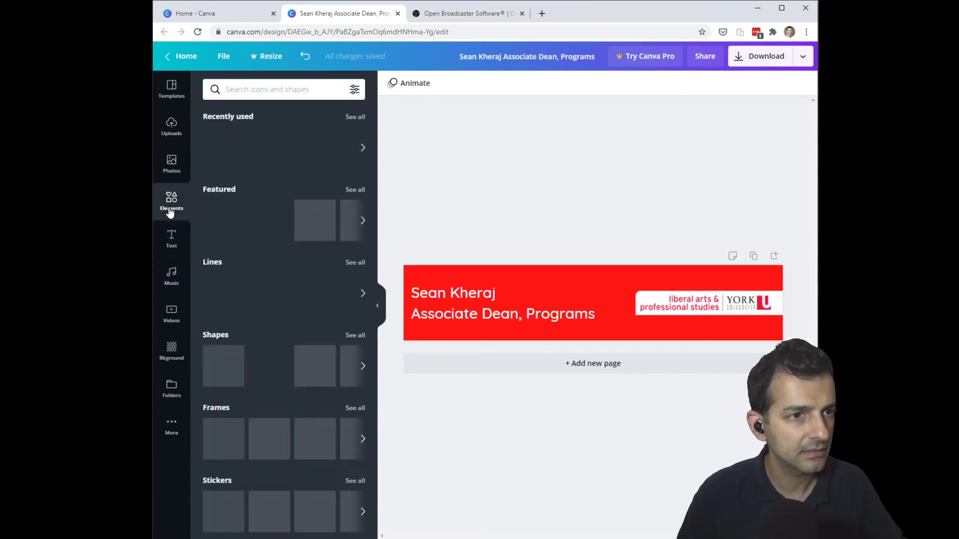
scroll(295, 400, "down", 2)
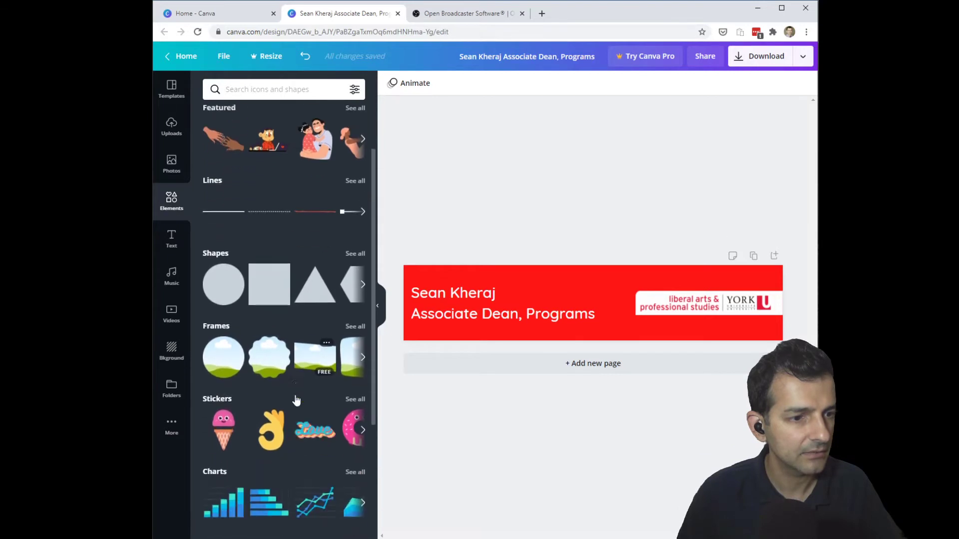
scroll(295, 395, "down", 4)
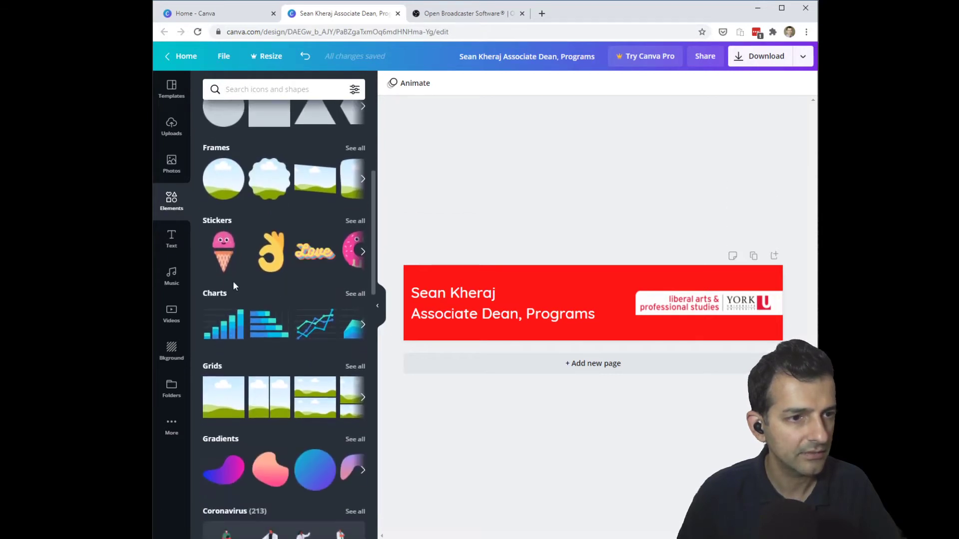
mouse_move(225, 259)
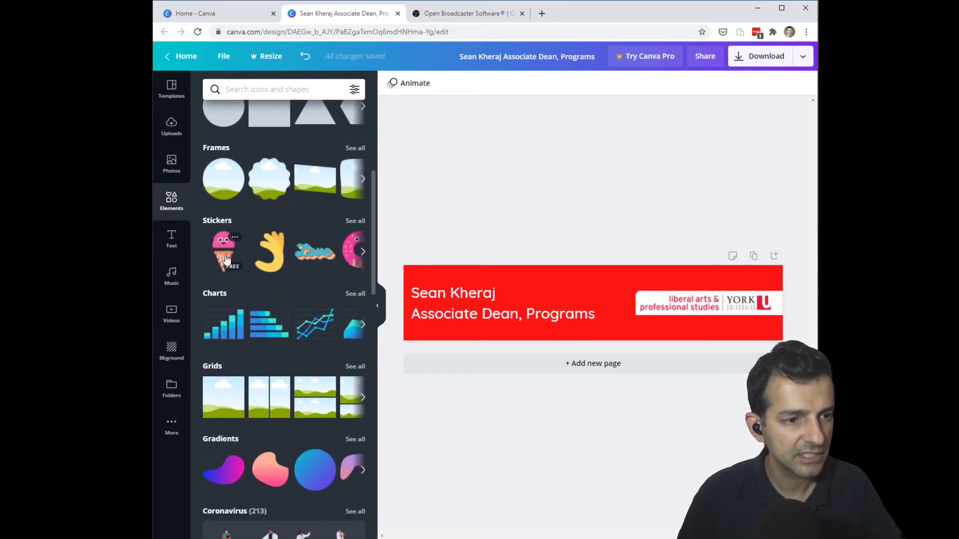
left_click(353, 221)
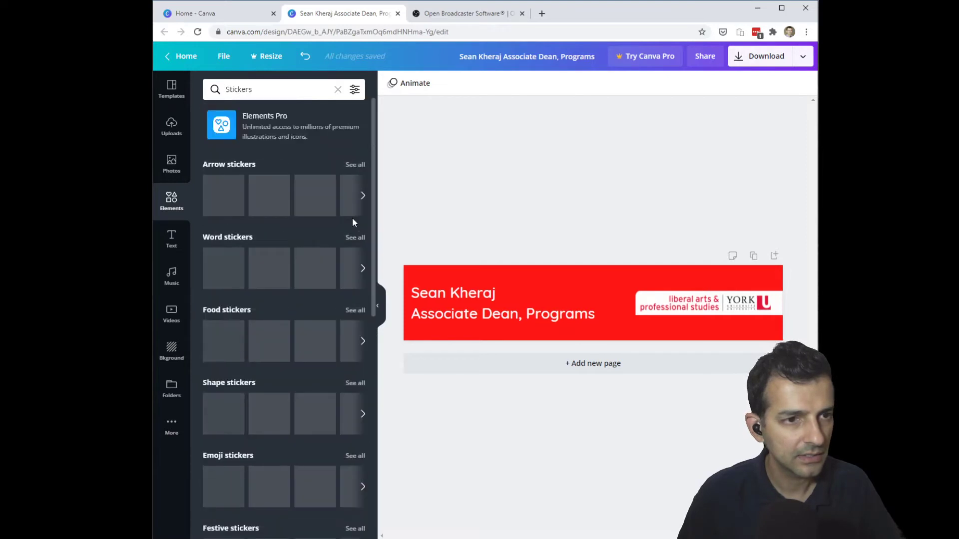
- Scroll down to the simple shape stickers and add the diamond sticker to the banner
scroll(296, 315, "down", 1)
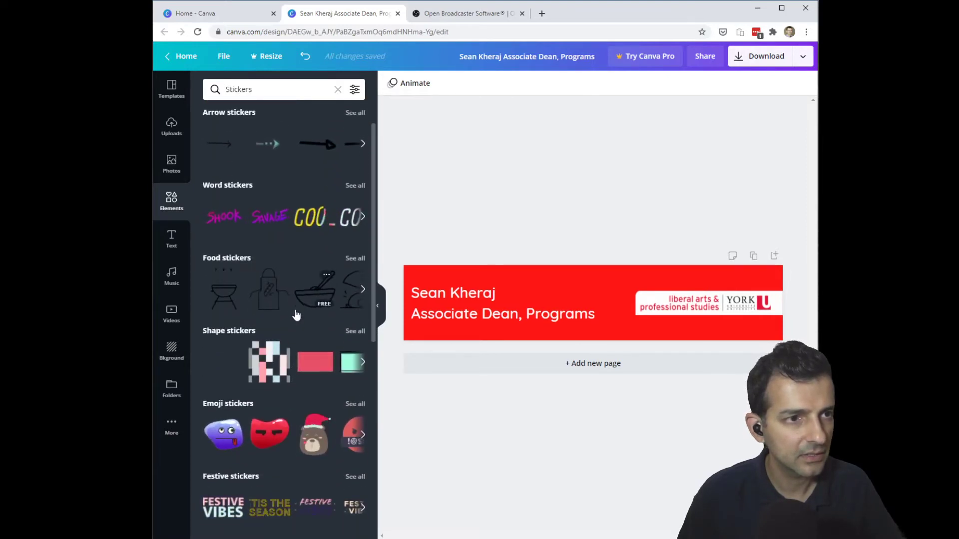
scroll(296, 315, "down", 5)
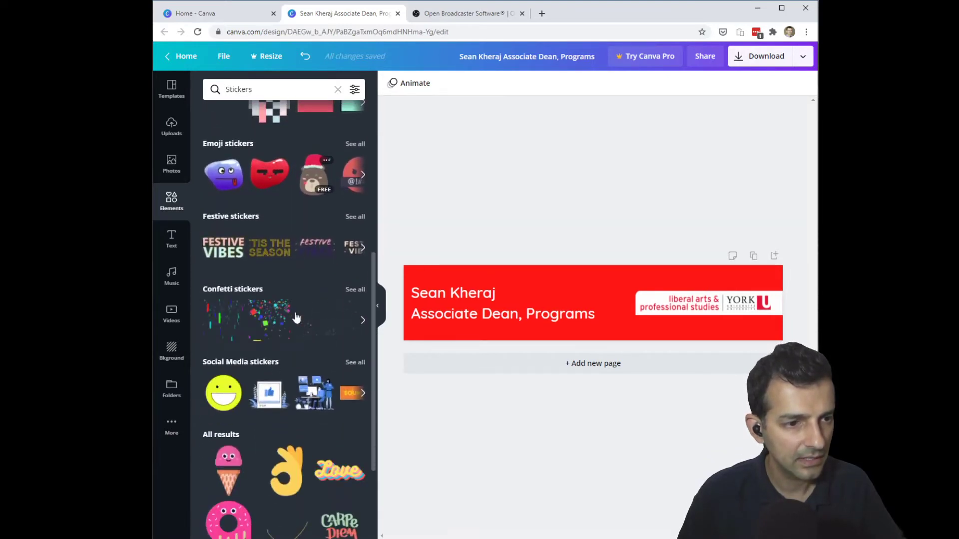
scroll(296, 317, "down", 9)
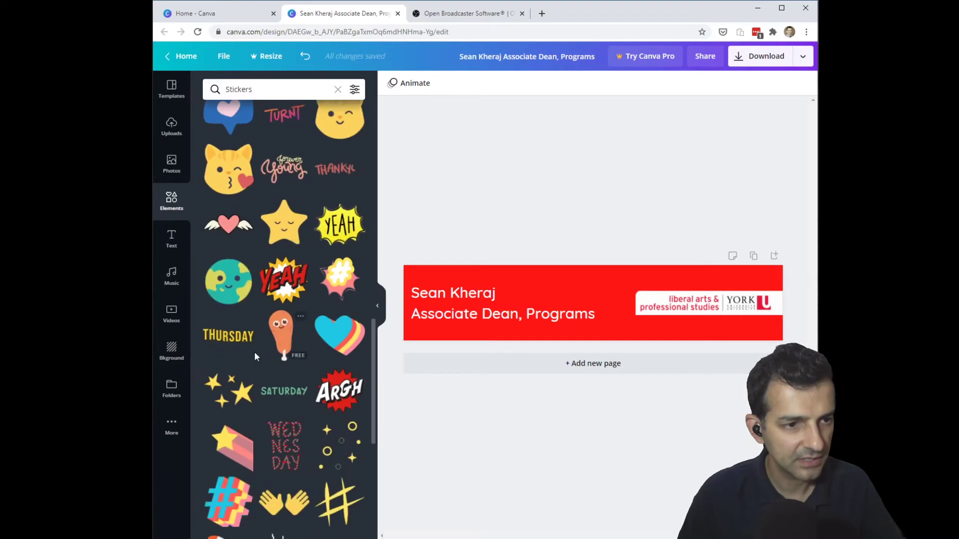
scroll(260, 359, "down", 10)
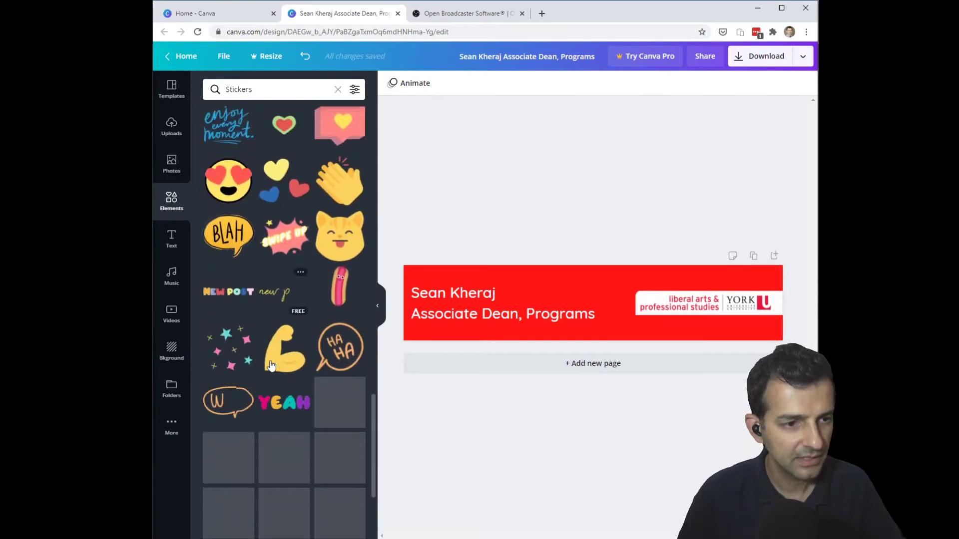
scroll(272, 364, "down", 4)
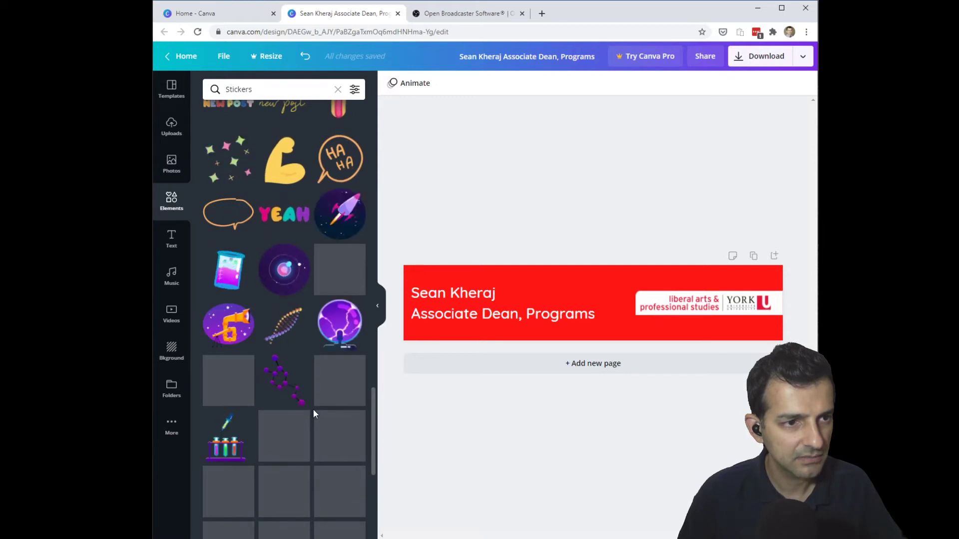
scroll(312, 409, "down", 5)
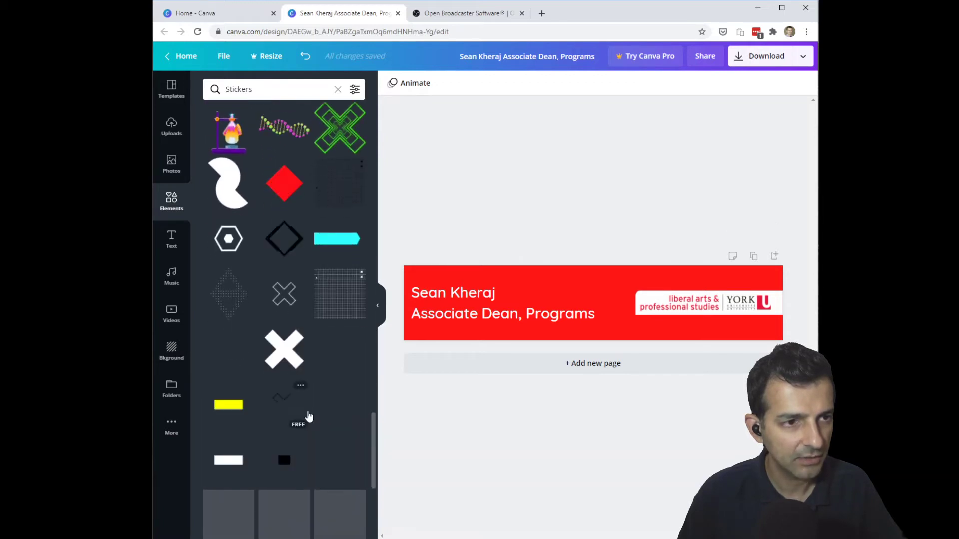
scroll(279, 387, "down", 1)
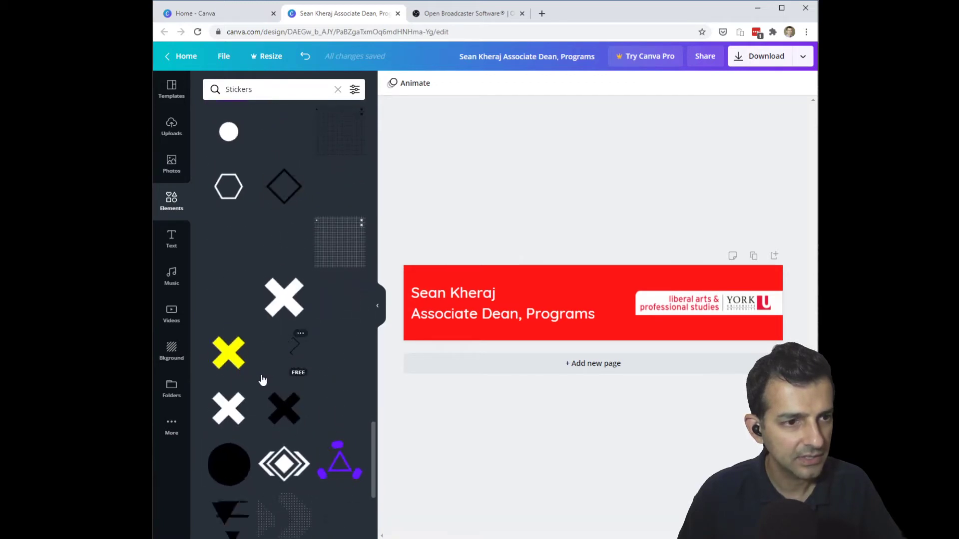
scroll(267, 367, "down", 1)
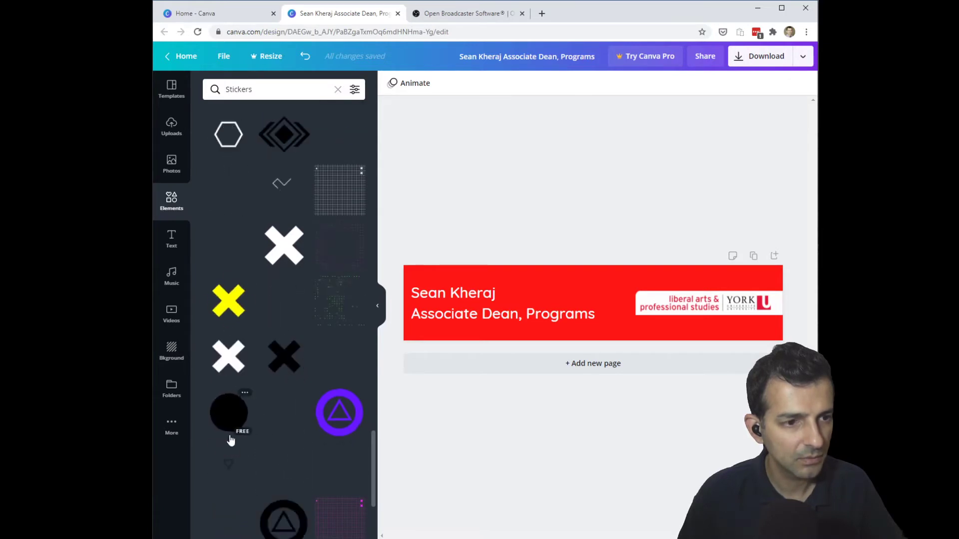
left_click(280, 416)
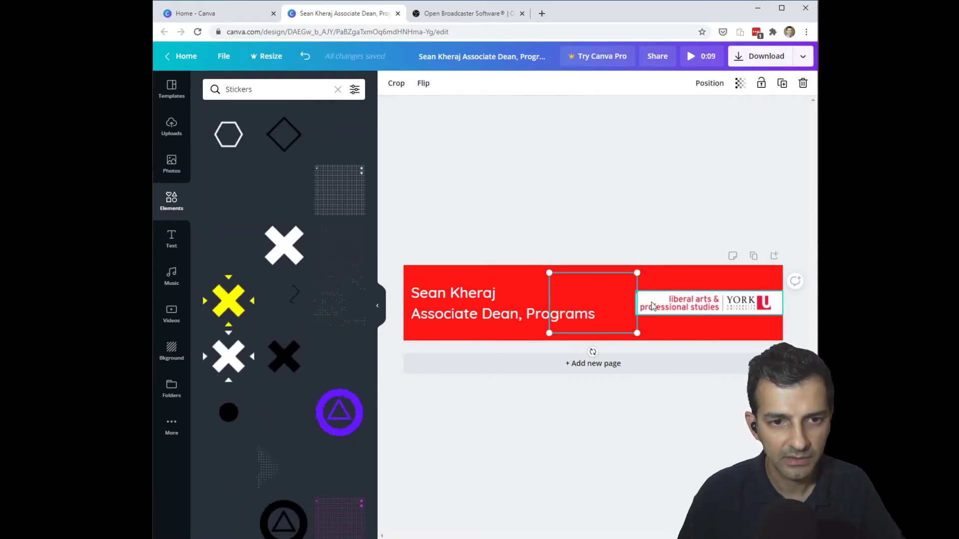
- Move the diamond sticker right and shrink it to fit between the caption and logo
left_click_drag(600, 299, 619, 300)
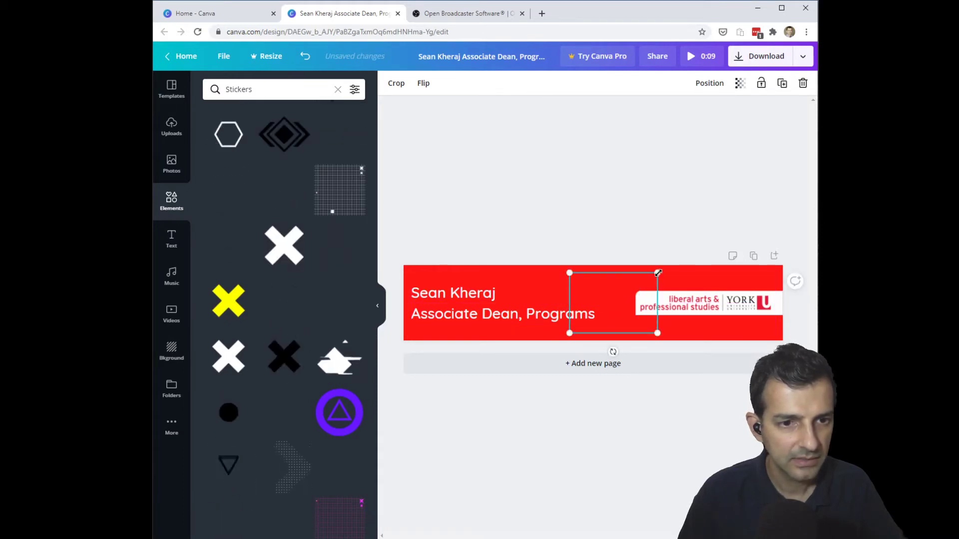
left_click_drag(658, 273, 627, 302)
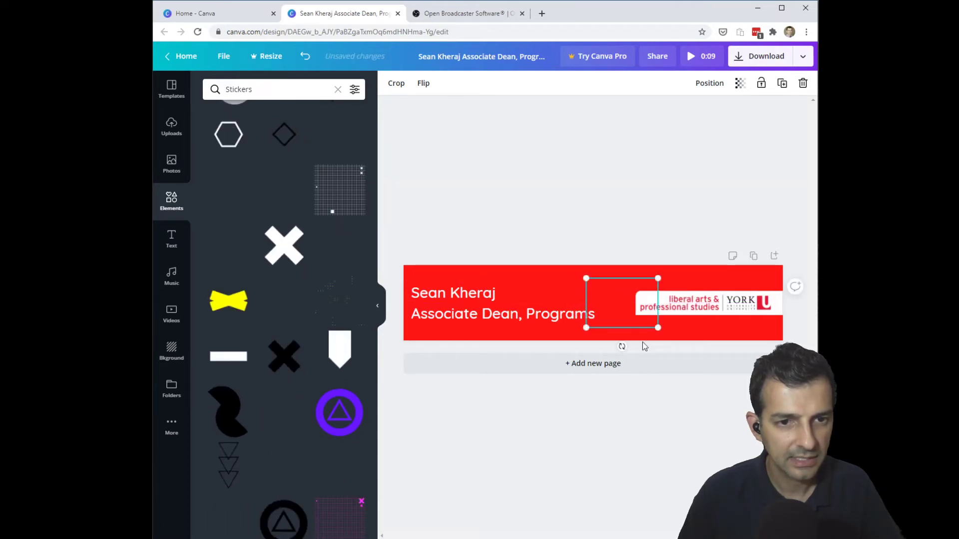
left_click(676, 429)
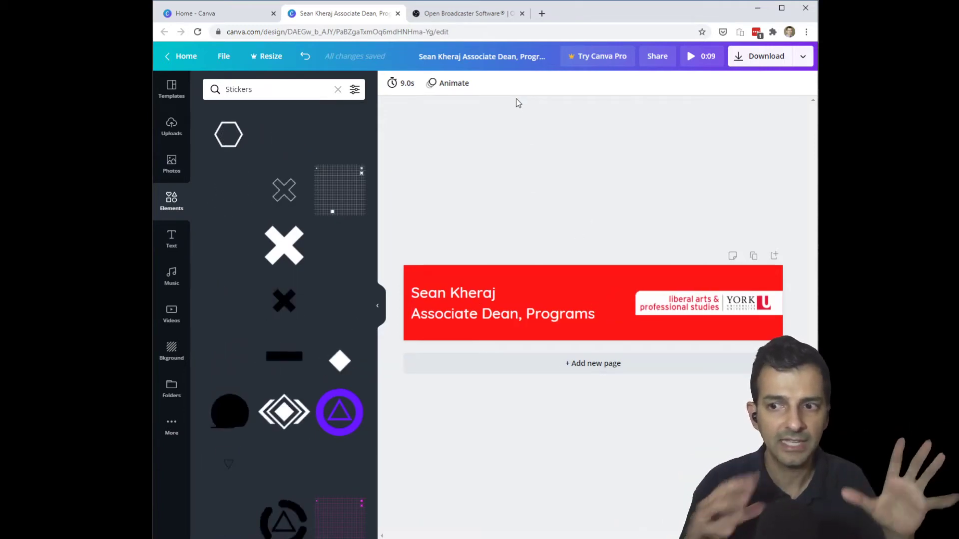
- Give the page a Pan animation and send the diamond sticker to the back, behind the logo
left_click(440, 86)
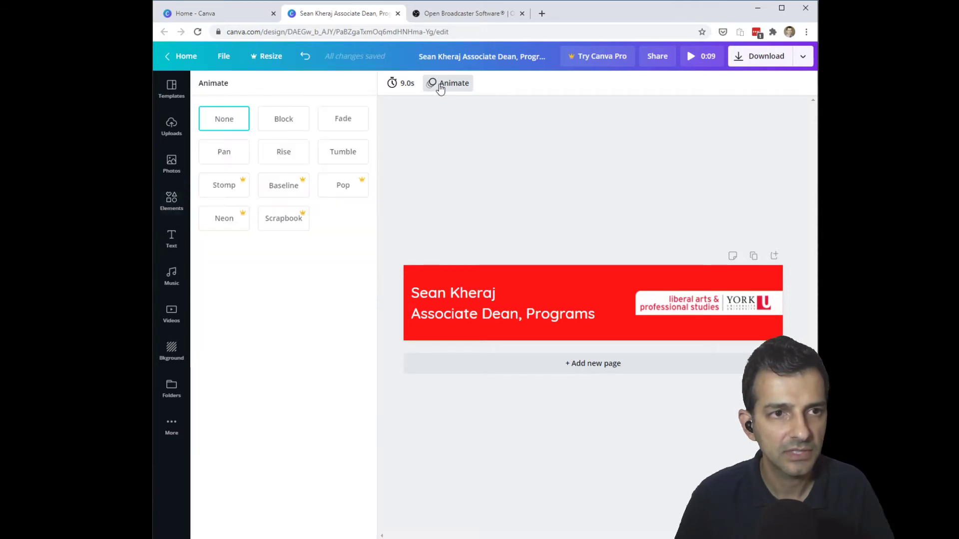
left_click(234, 154)
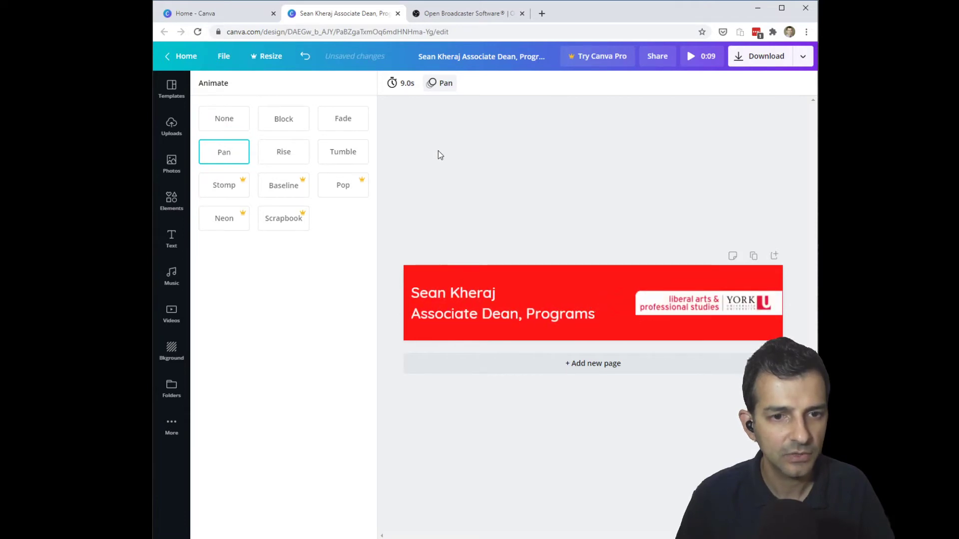
left_click(622, 306)
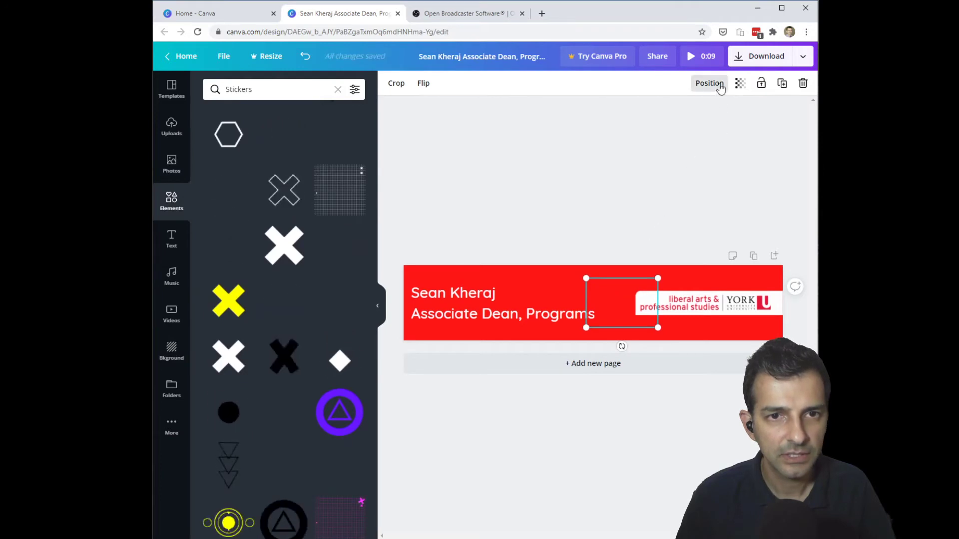
left_click(719, 85)
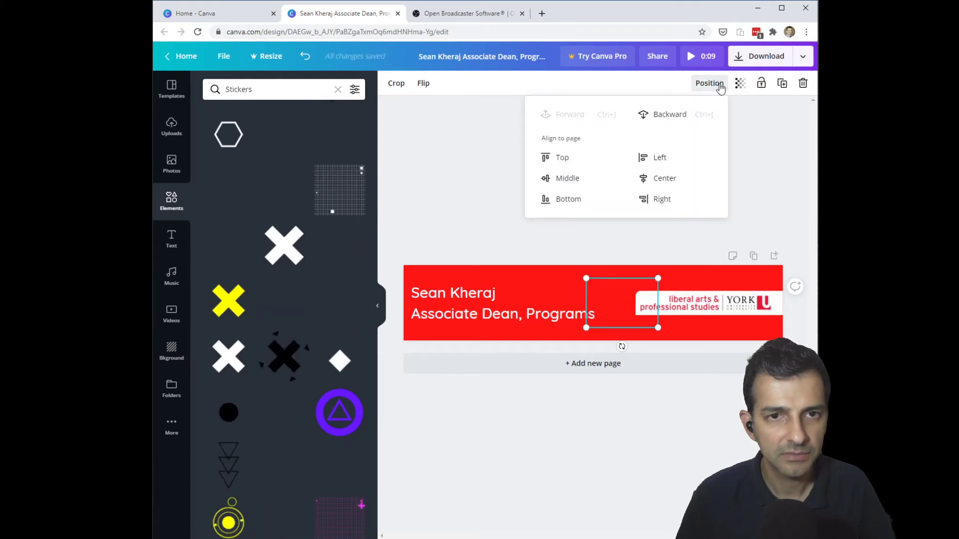
left_click(676, 118)
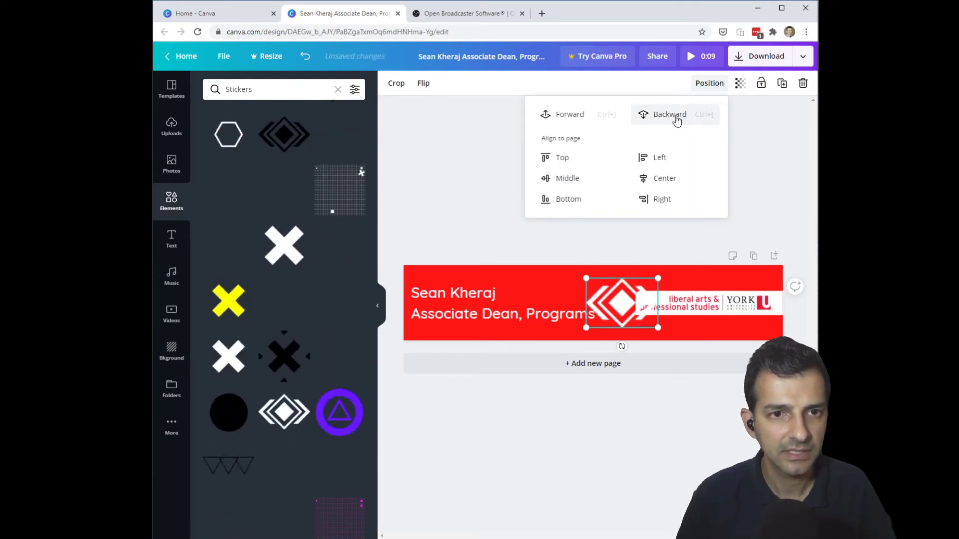
left_click(676, 119)
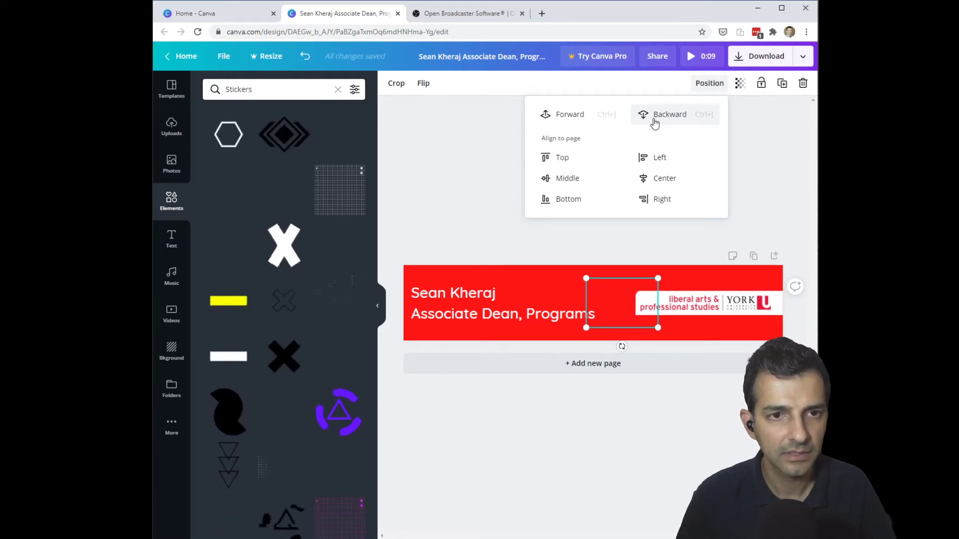
left_click(654, 119)
left_click(639, 247)
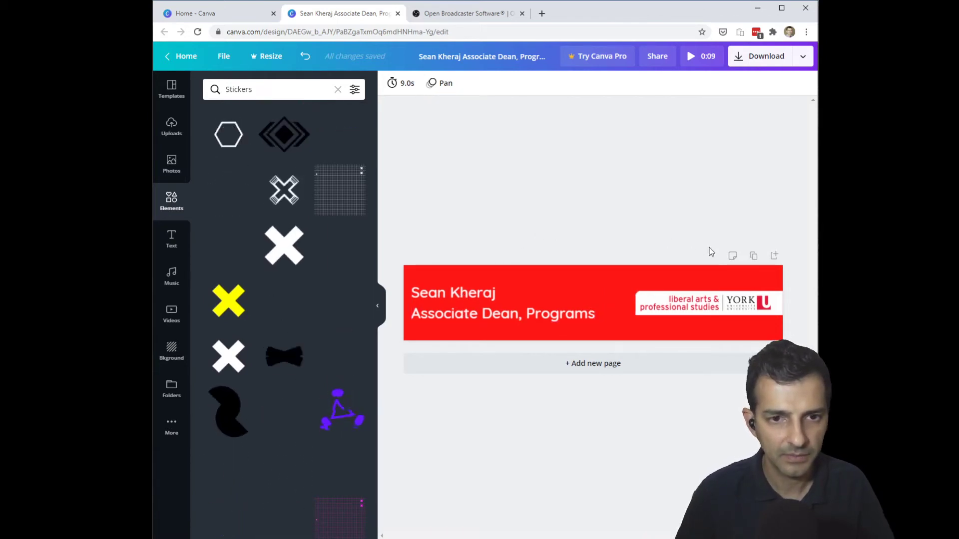
left_click(755, 257)
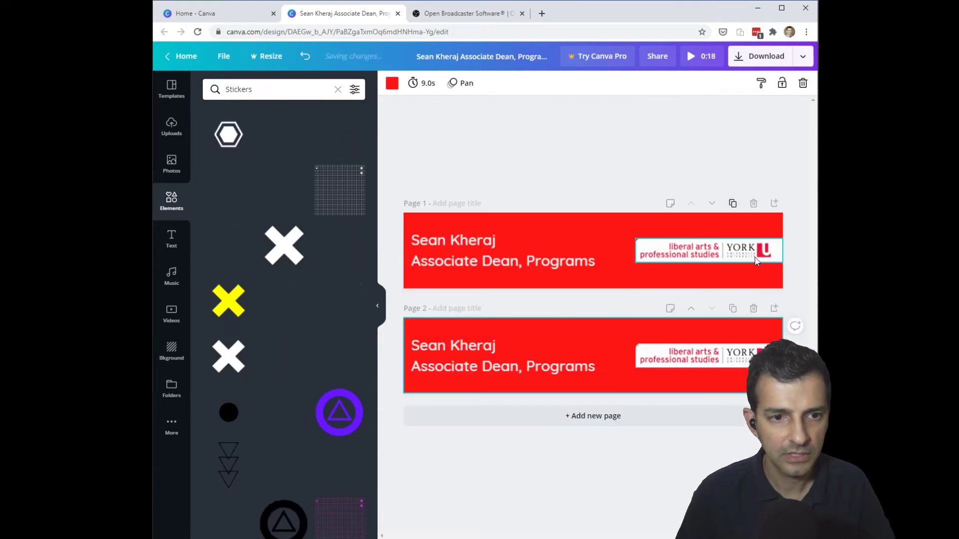
- Replace page 2's two-line caption with the person's social media handle, nudged into place
double_click(481, 351)
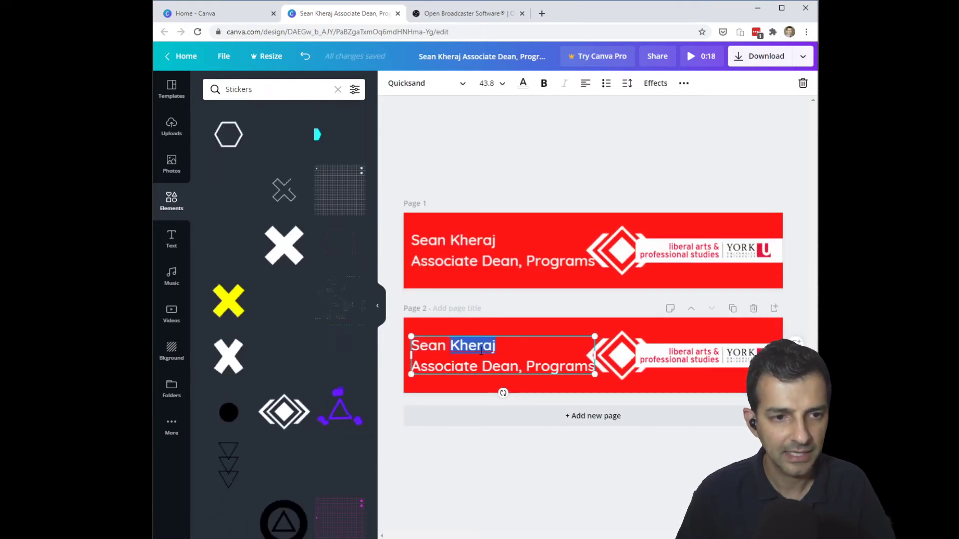
triple_click(482, 363)
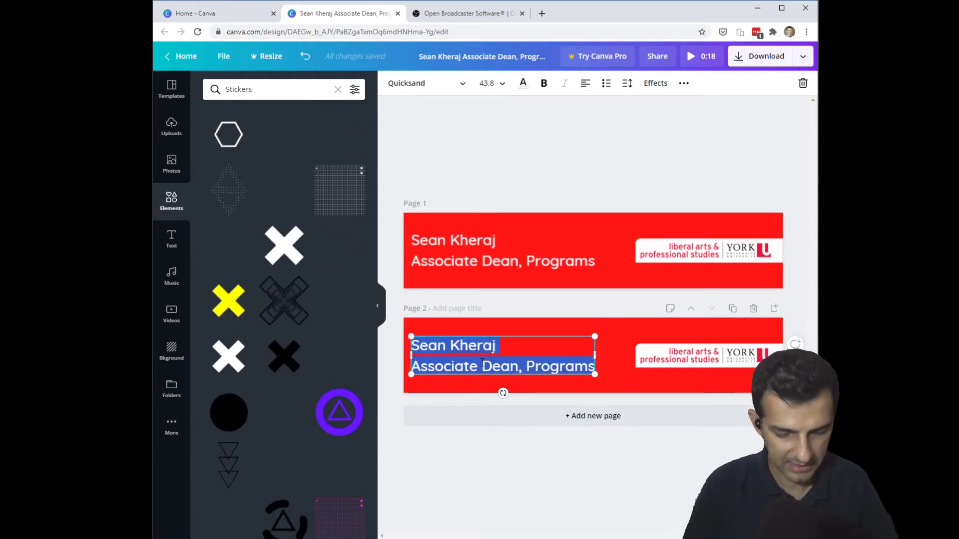
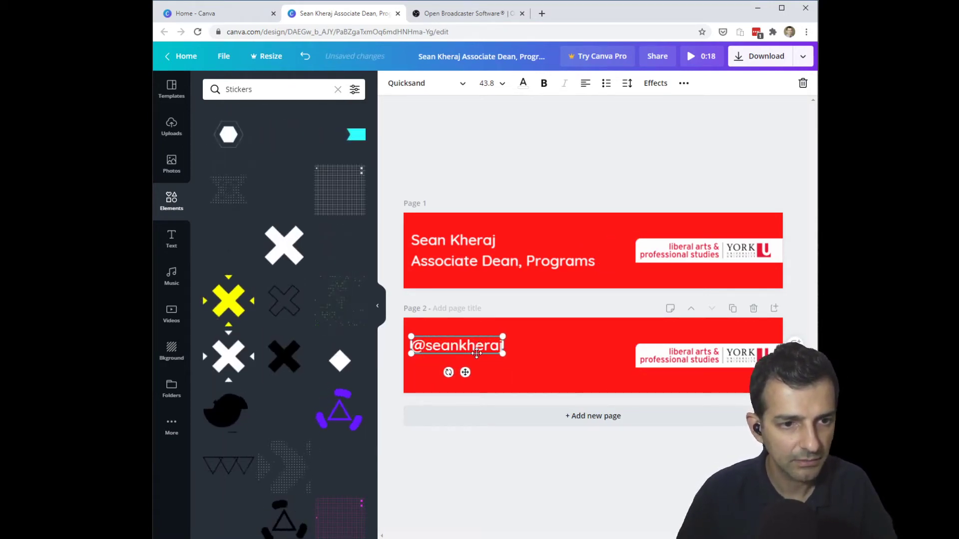
left_click_drag(477, 355, 477, 363)
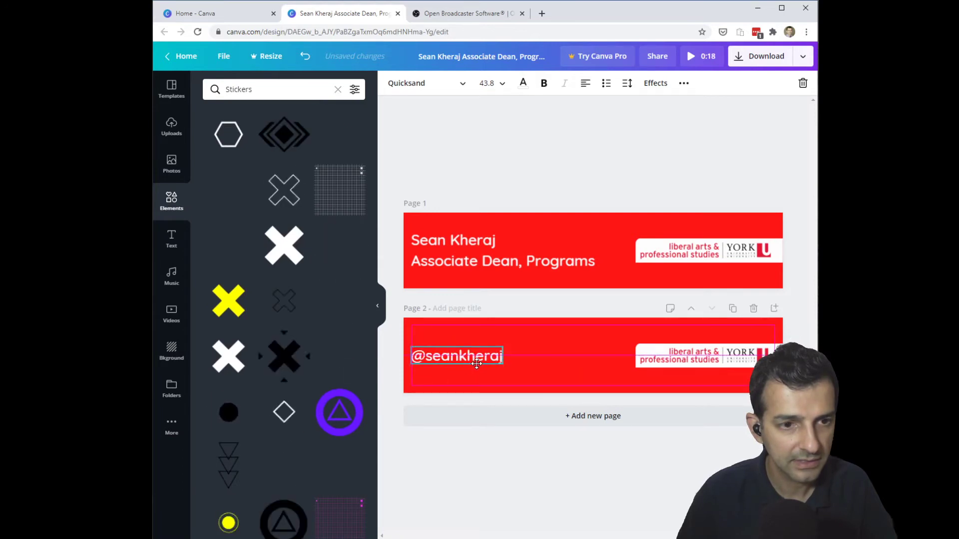
left_click(587, 154)
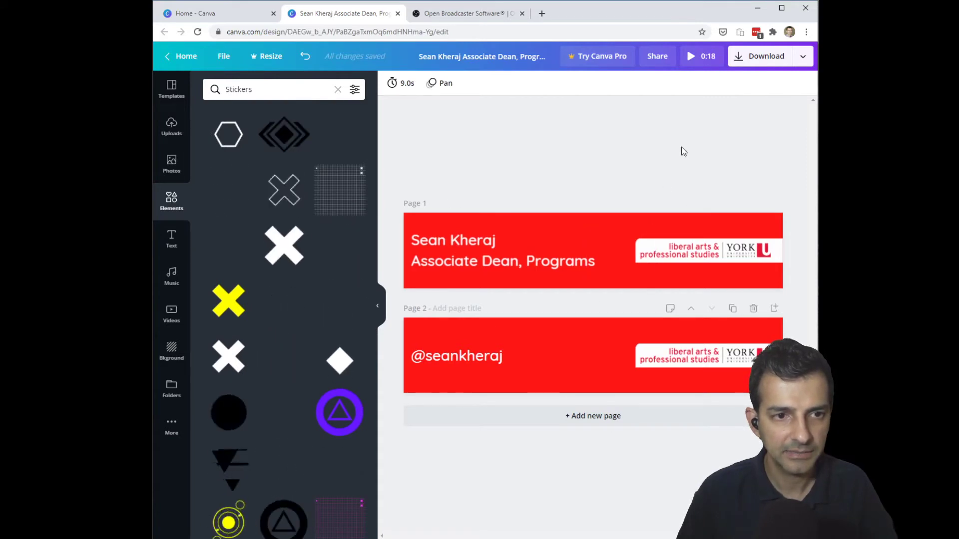
- Download all 2 banner pages as an MP4 Video file
left_click(763, 65)
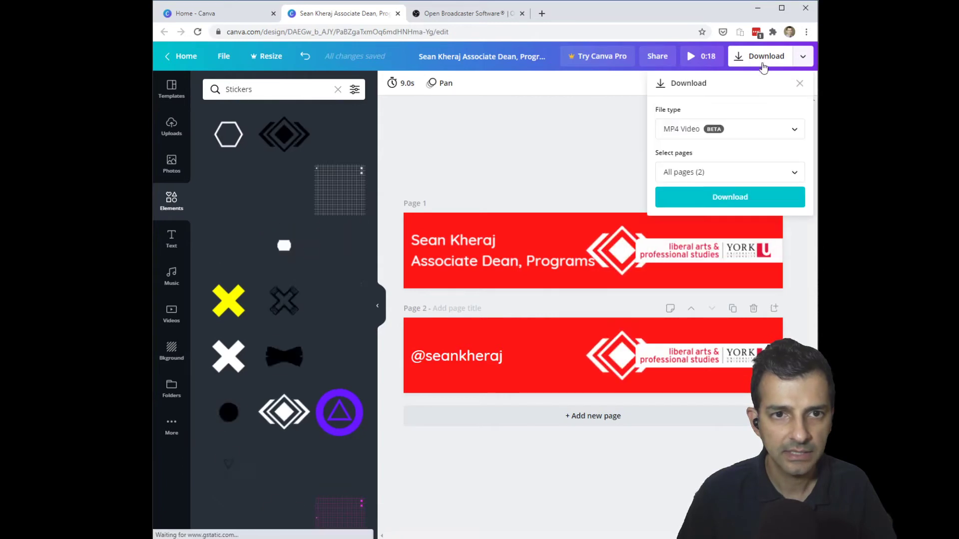
left_click(712, 200)
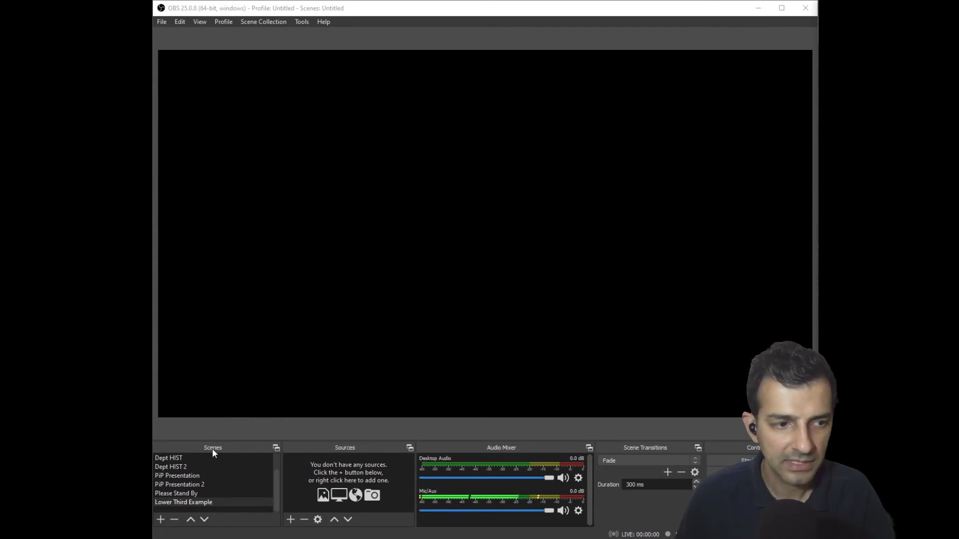
- Add a new Media Source to the Lower Third Example scene
left_click(291, 519)
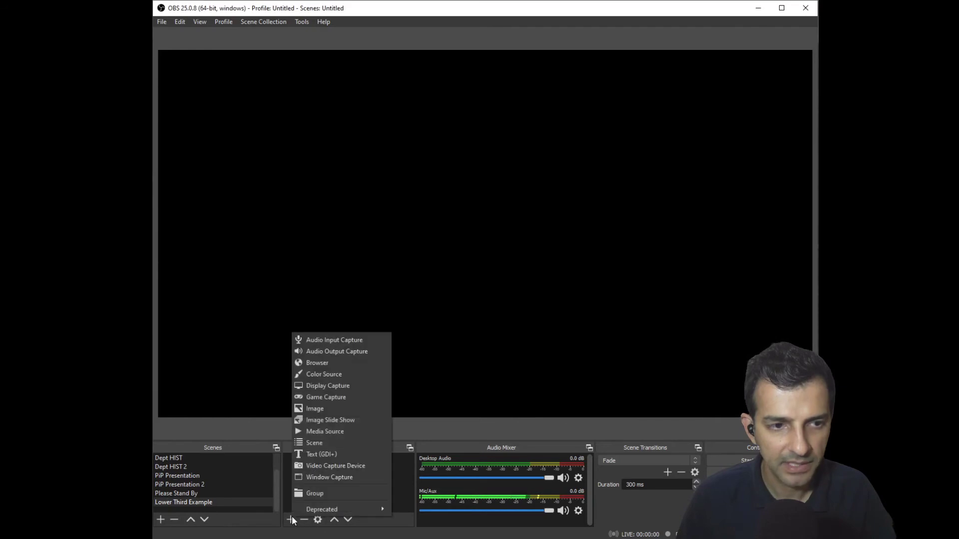
left_click(307, 432)
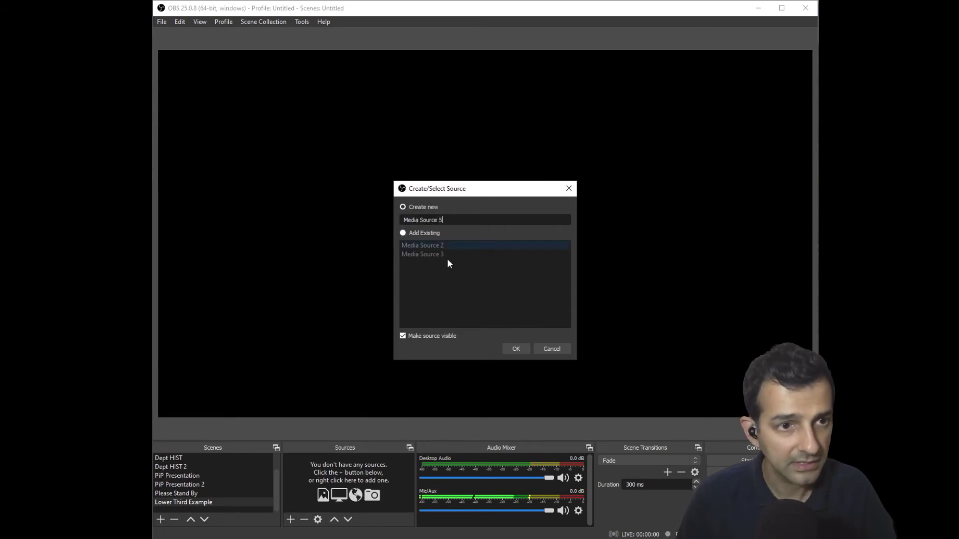
left_click(514, 349)
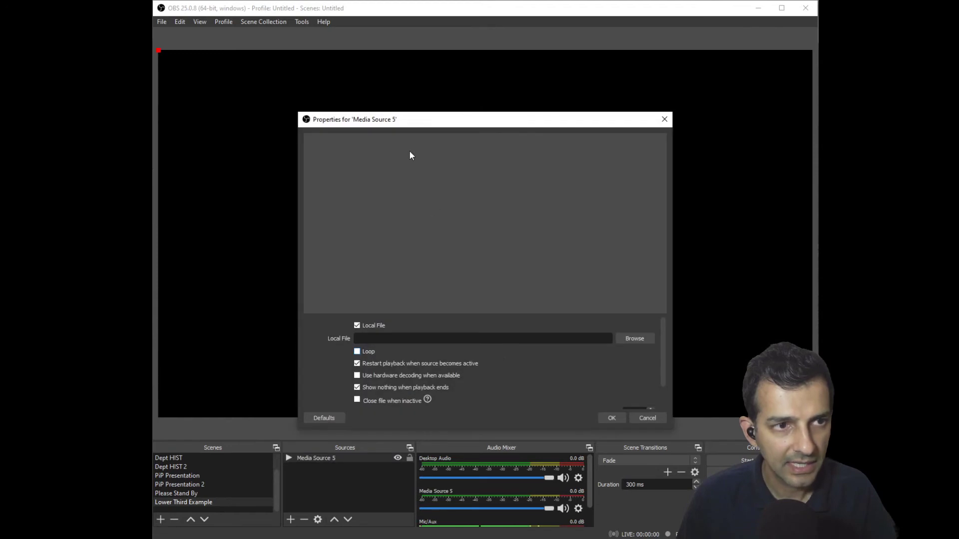
left_click_drag(483, 120, 498, 102)
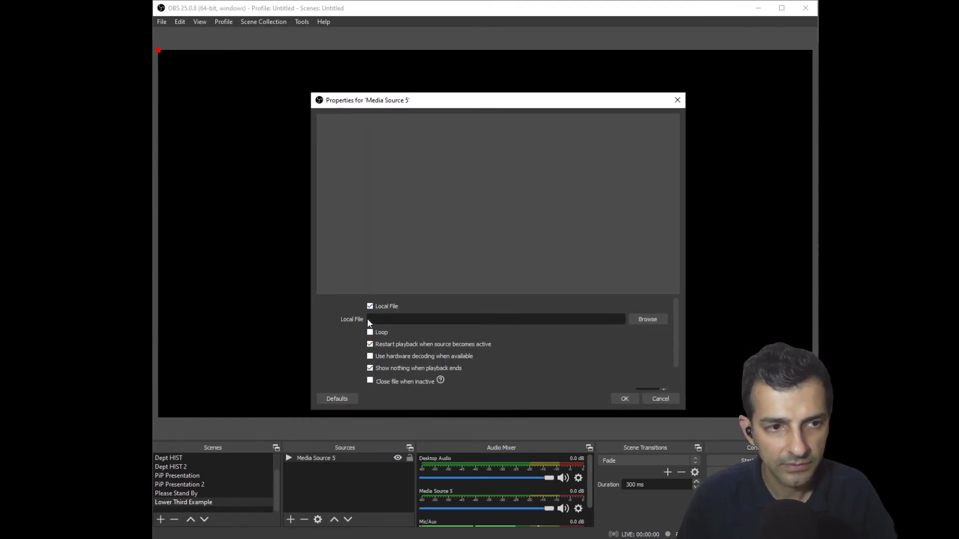
- Load the downloaded lower-third MP4, looping it and keeping it visible after playback ends
left_click(635, 320)
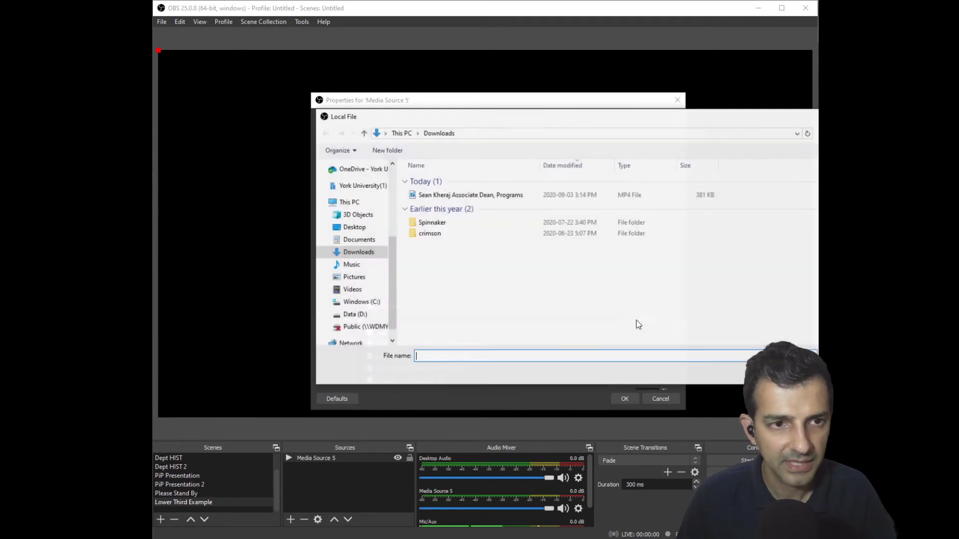
double_click(456, 195)
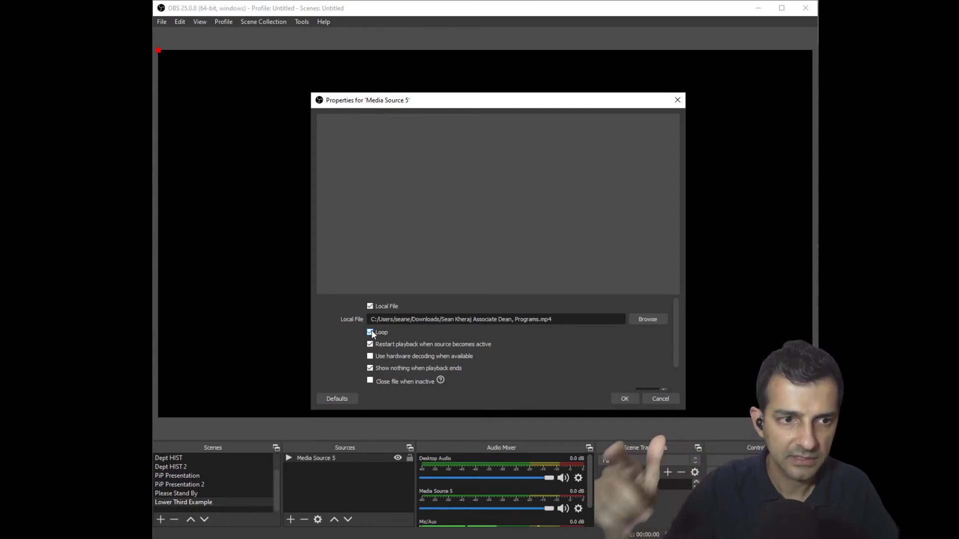
left_click(370, 369)
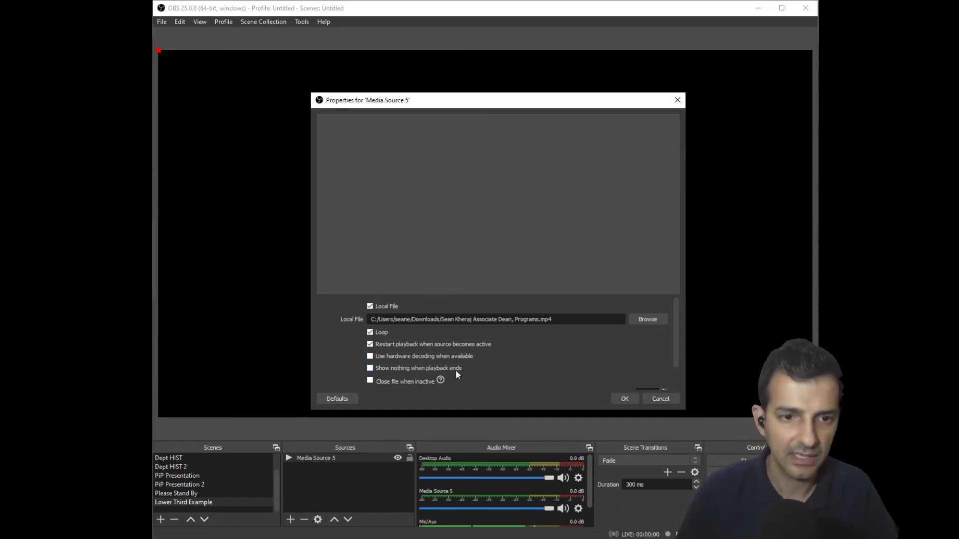
left_click(624, 399)
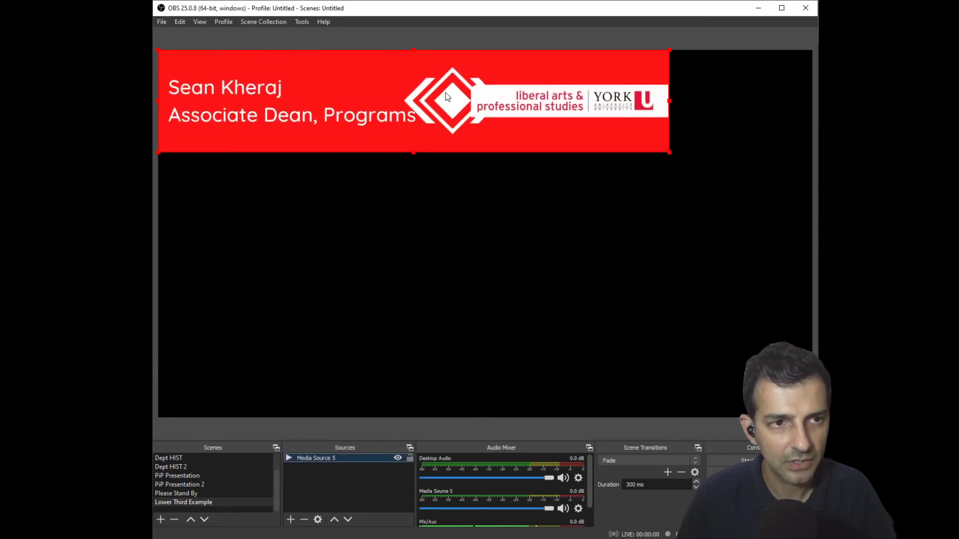
- Stretch the lower third full-width at the bottom, Alt-cropping empty space off its top and bottom
left_click_drag(445, 97, 439, 356)
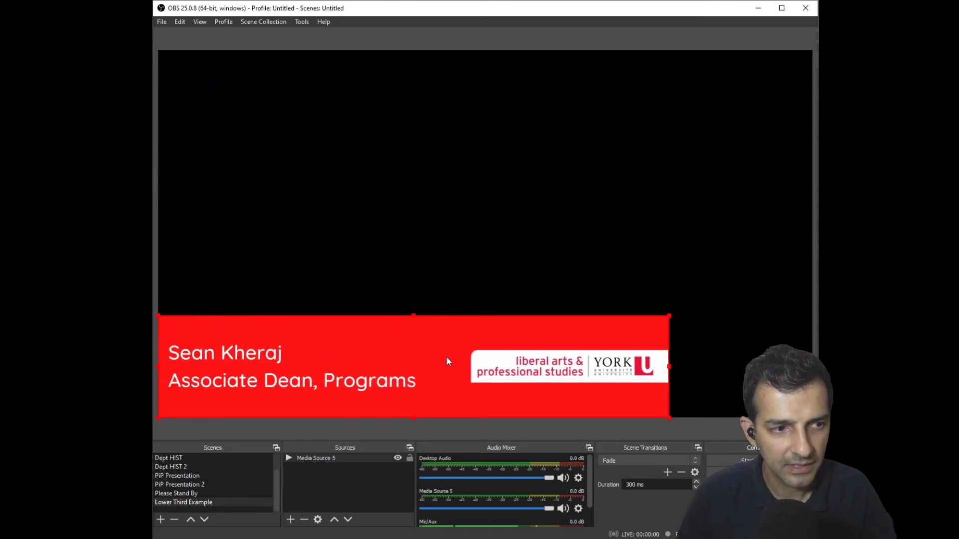
left_click_drag(669, 316, 810, 298)
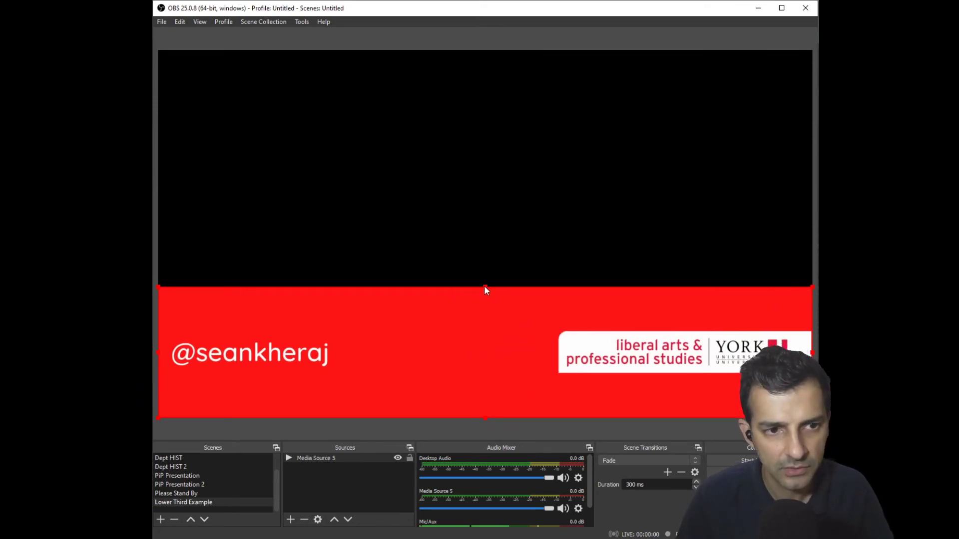
key("alt")
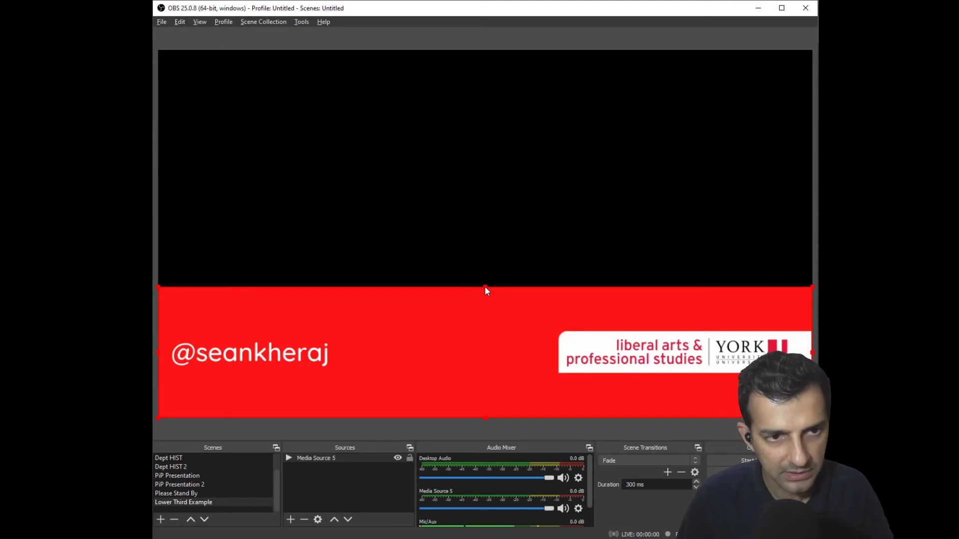
left_click_drag(484, 287, 483, 306)
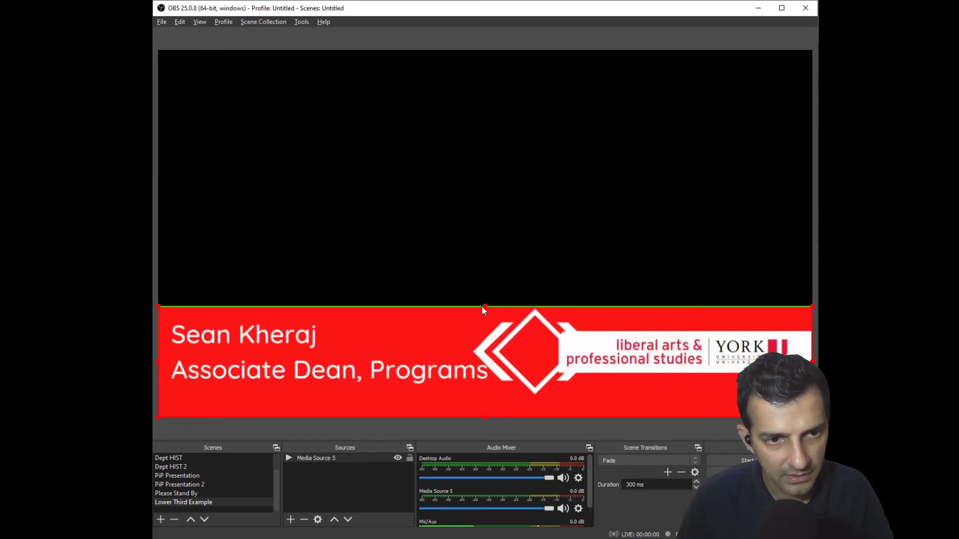
left_click_drag(483, 418, 490, 394)
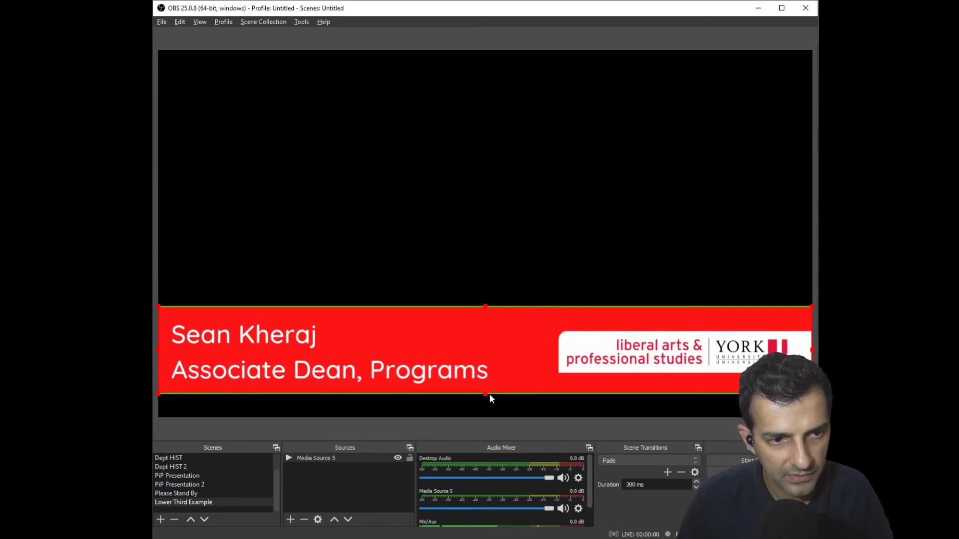
left_click_drag(501, 337, 499, 357)
left_click(564, 256)
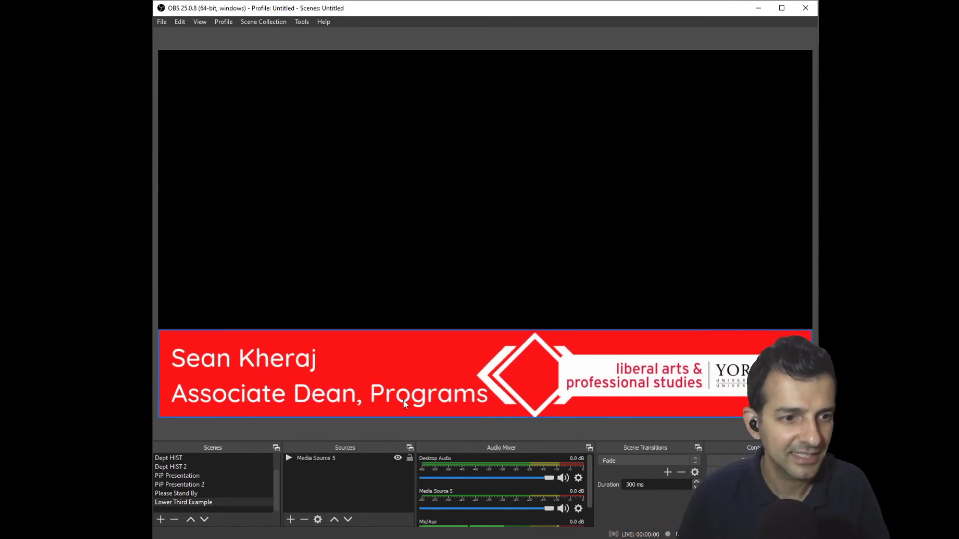
- Add the existing Video Capture Device webcam source to the scene
left_click(292, 517)
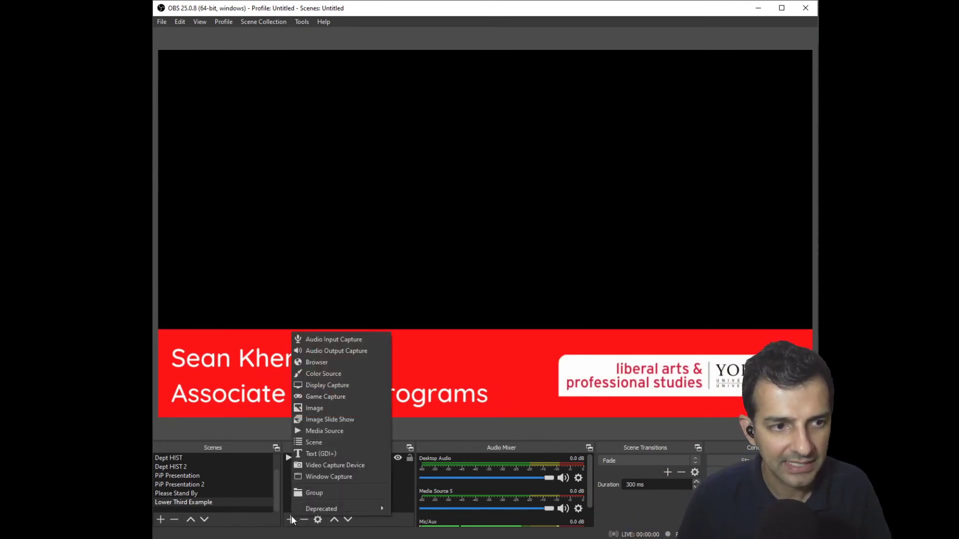
left_click(317, 466)
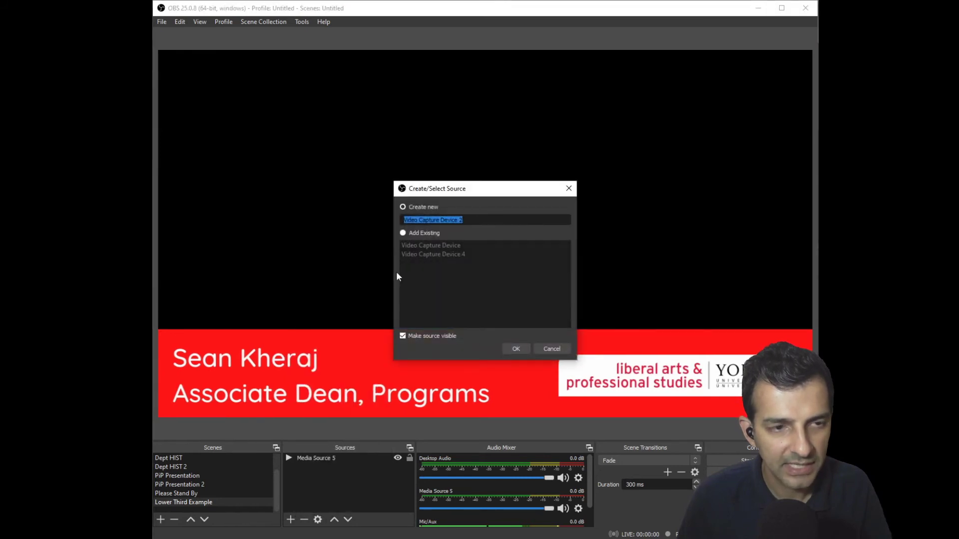
left_click(403, 233)
left_click(406, 245)
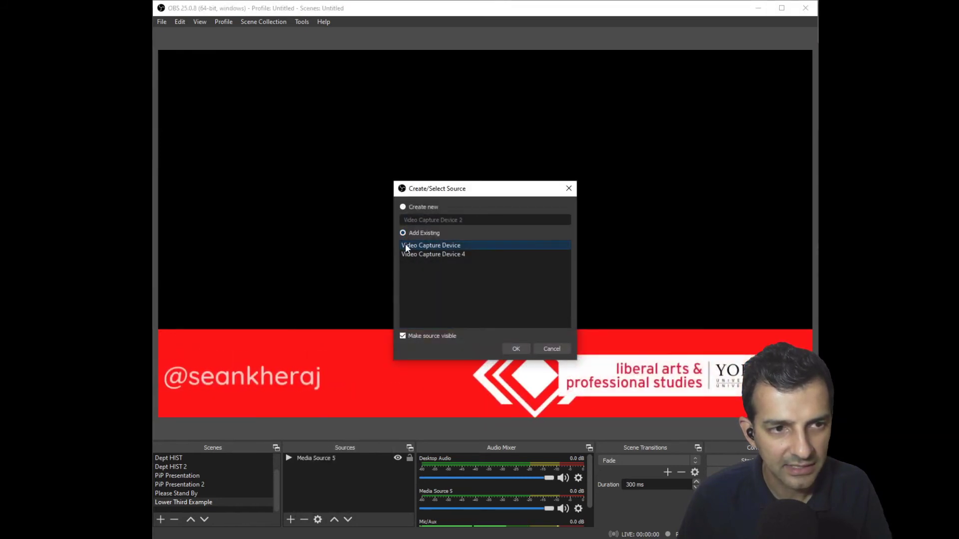
left_click(515, 348)
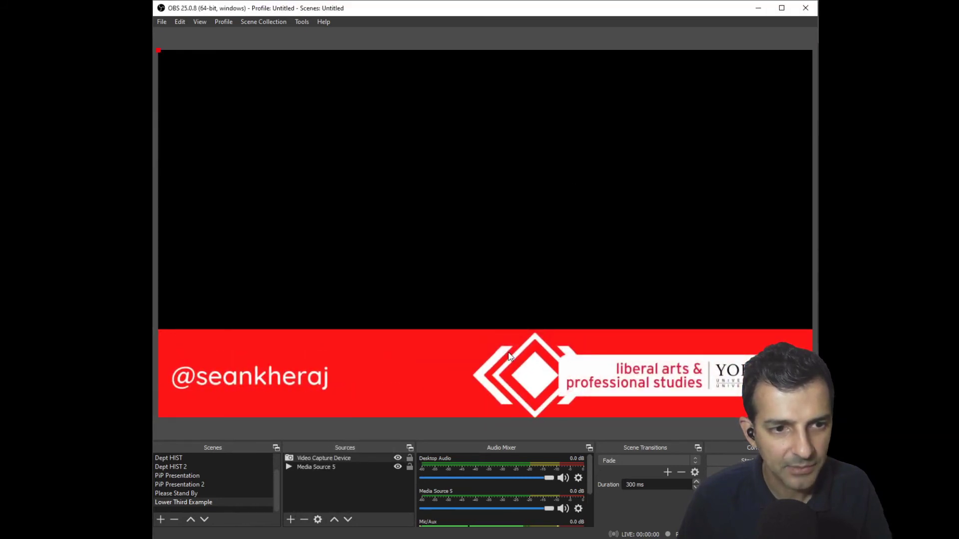
- Move Media Source 5 above the Video Capture Device so the lower third overlays the webcam
left_click(320, 458)
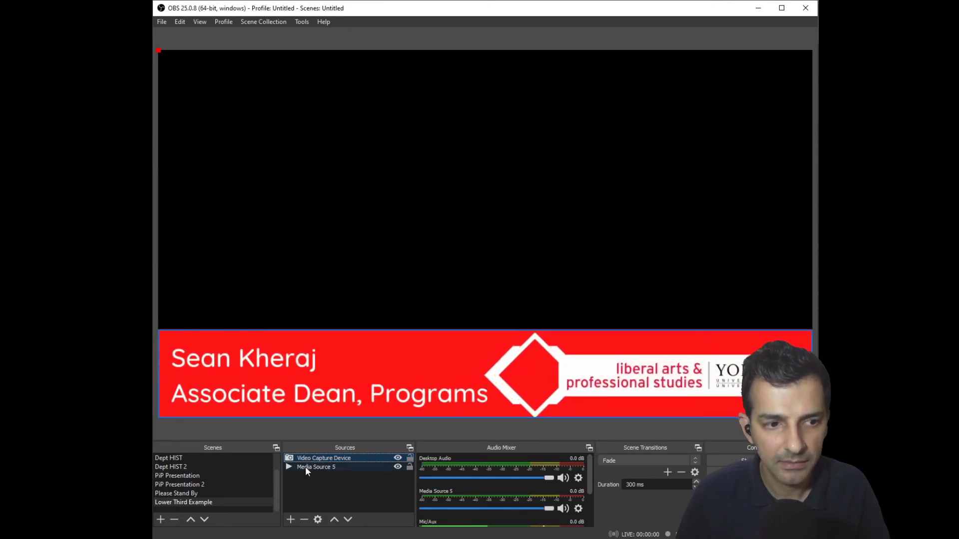
left_click(306, 467)
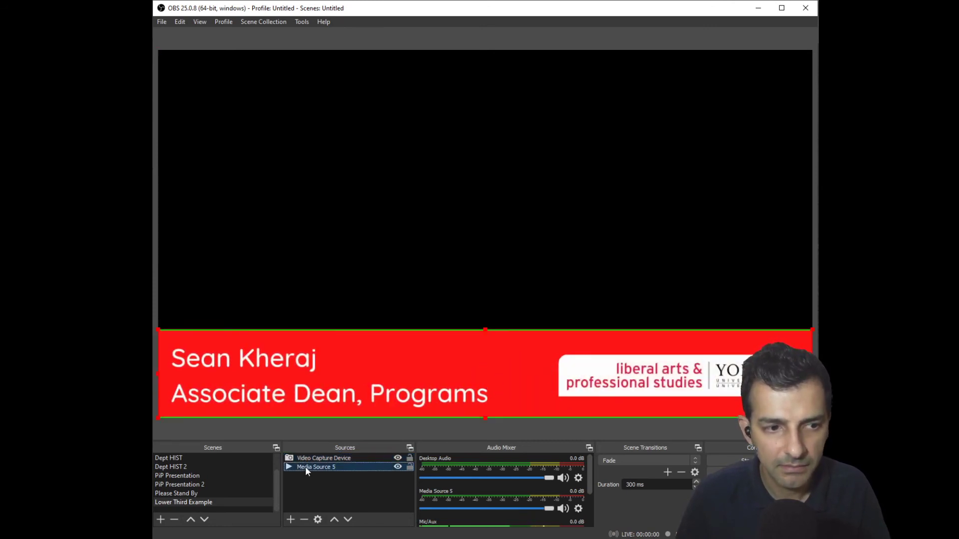
left_click(333, 520)
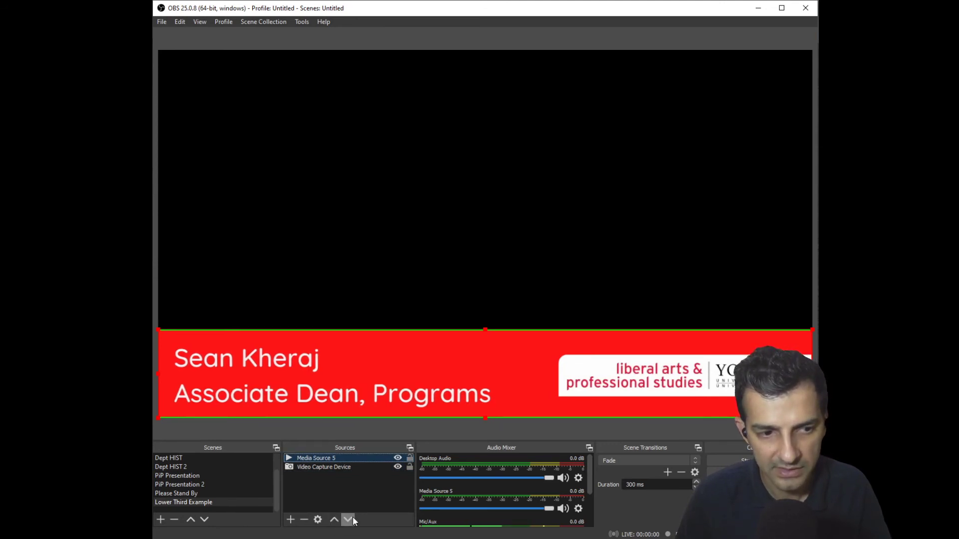
left_click(349, 520)
left_click(334, 520)
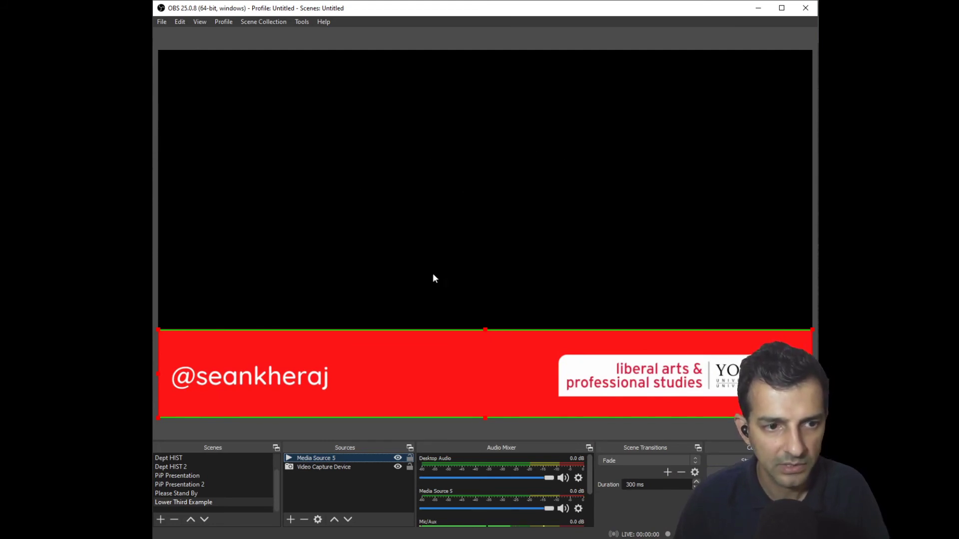
left_click(362, 431)
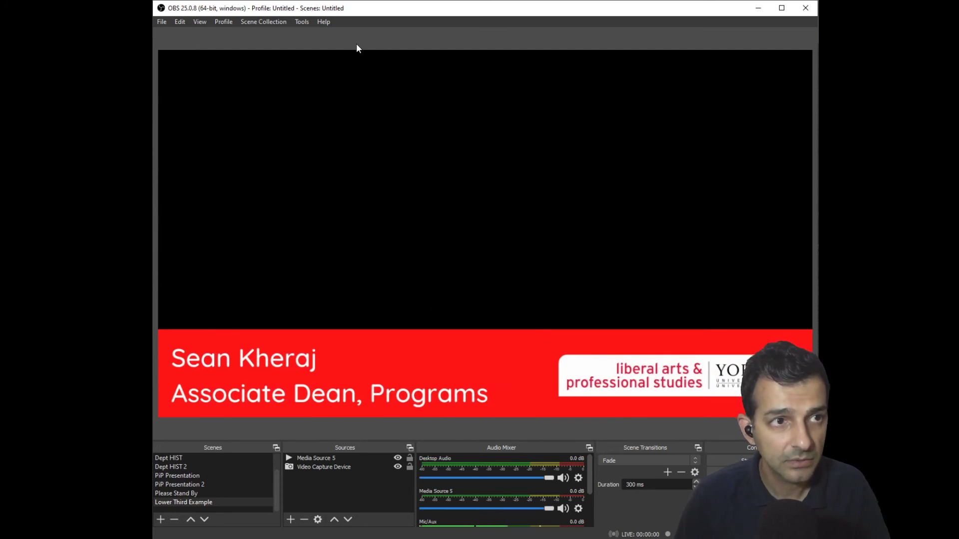
left_click(298, 22)
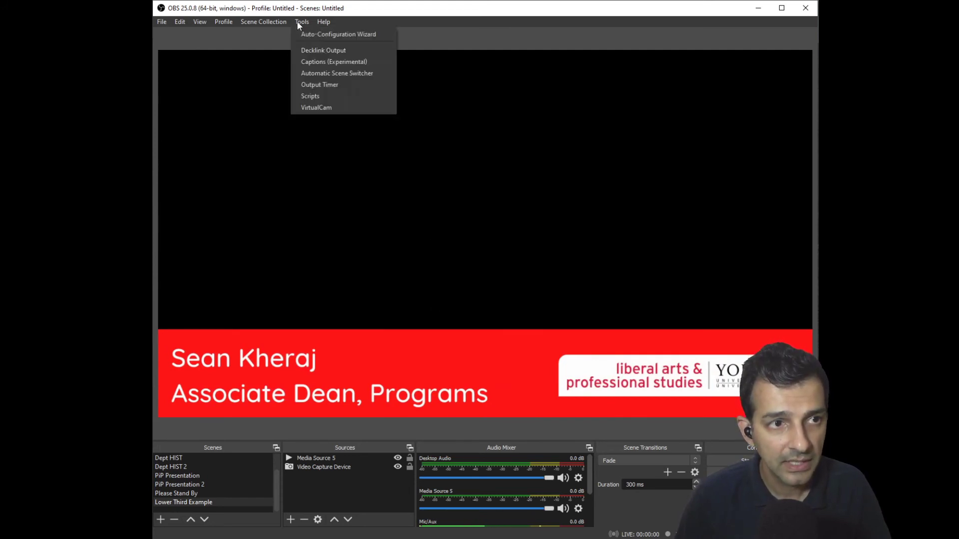
left_click(306, 108)
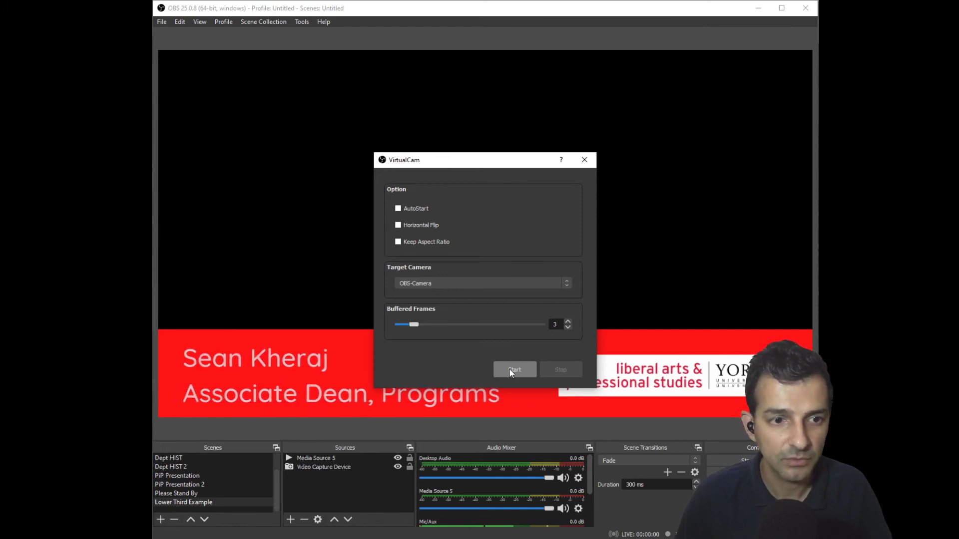
left_click(510, 371)
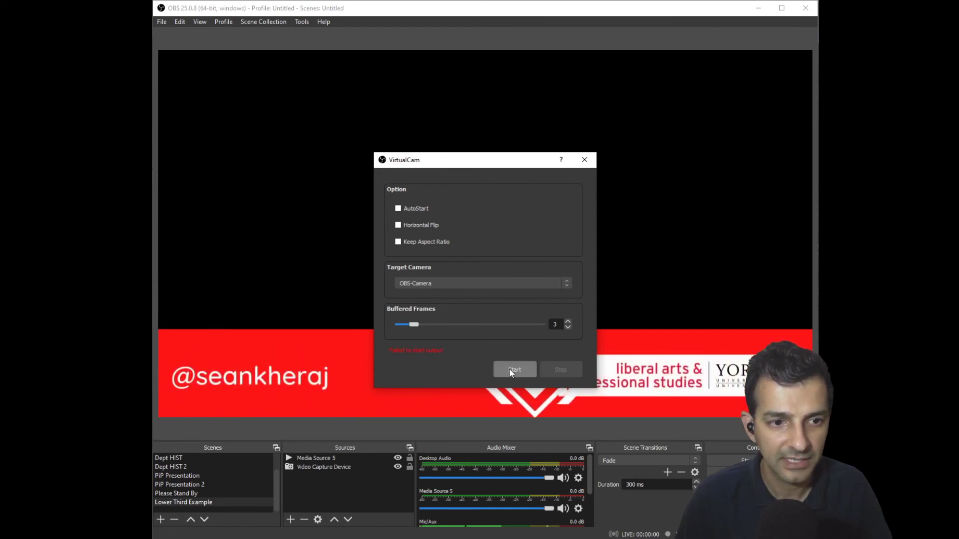
left_click(585, 160)
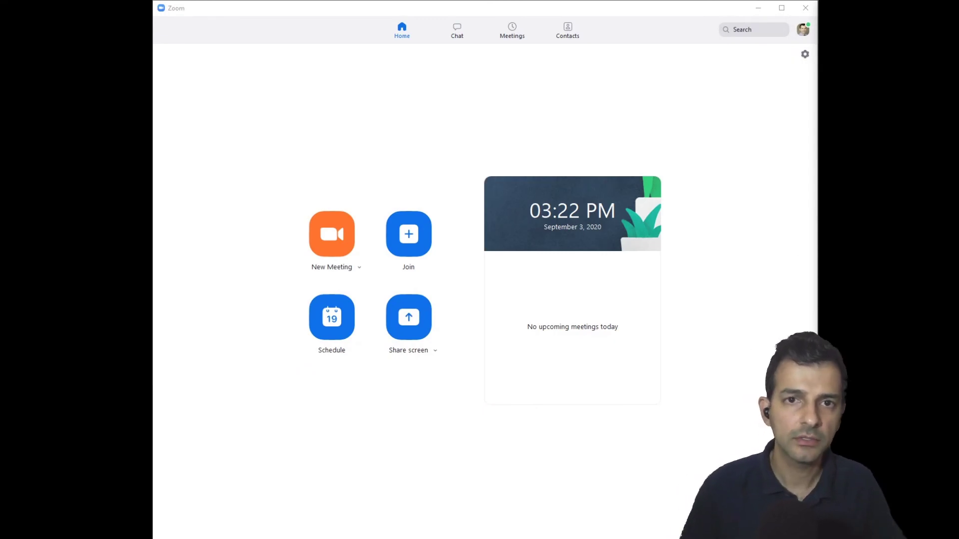
- In Zoom's Video settings, choose OBS-Camera as the camera
left_click(804, 56)
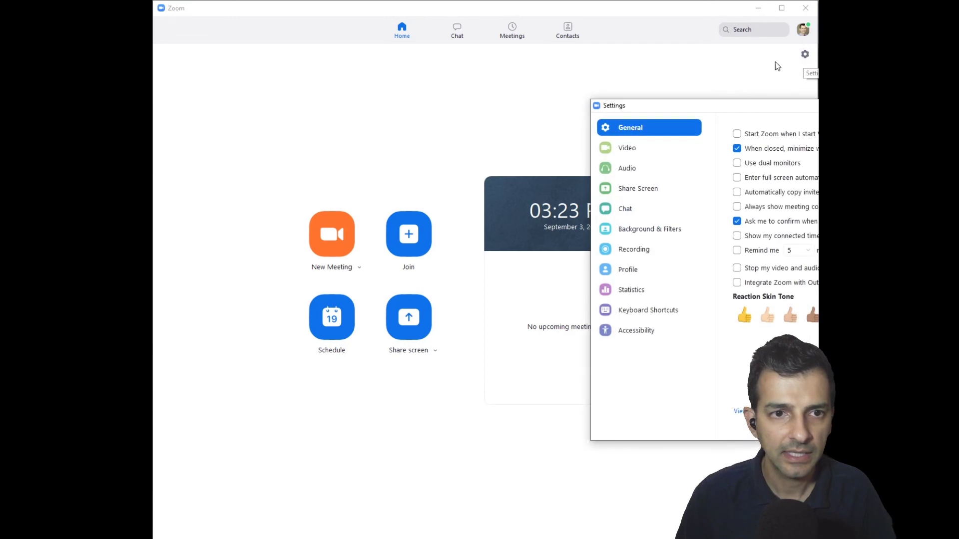
left_click_drag(724, 102, 313, 106)
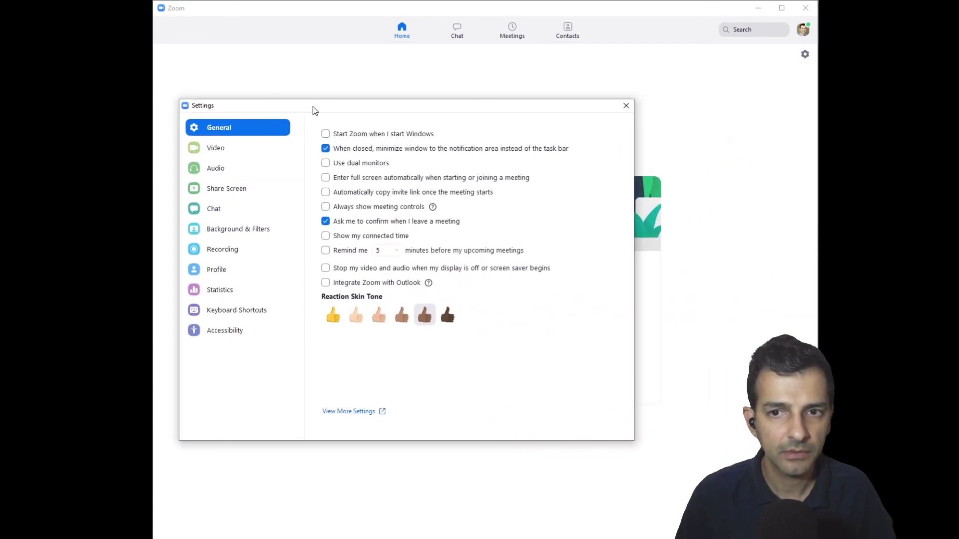
left_click(229, 156)
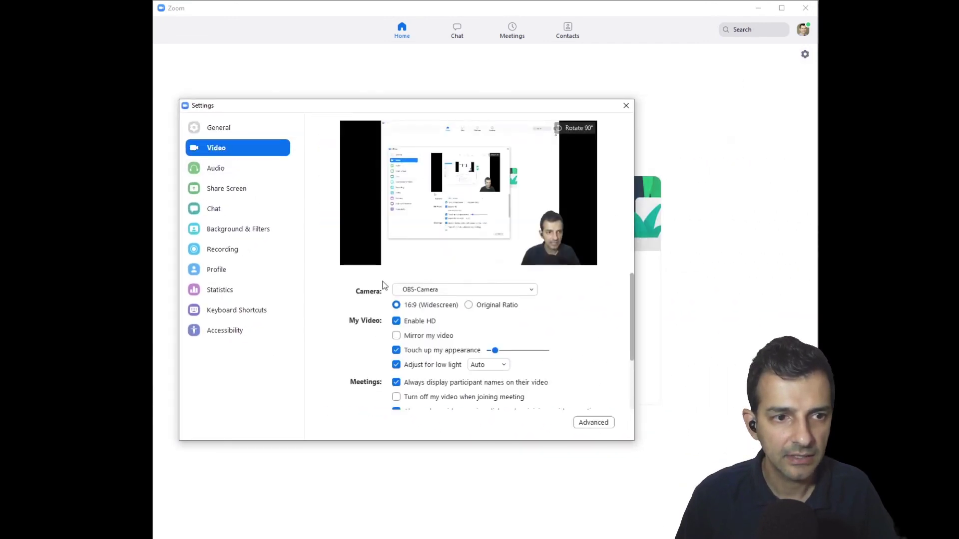
left_click(435, 294)
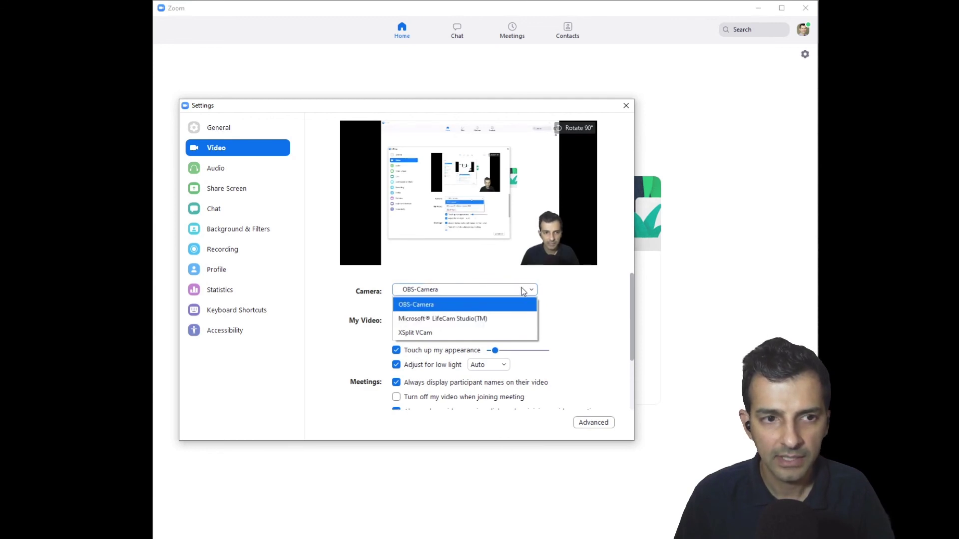
left_click(574, 296)
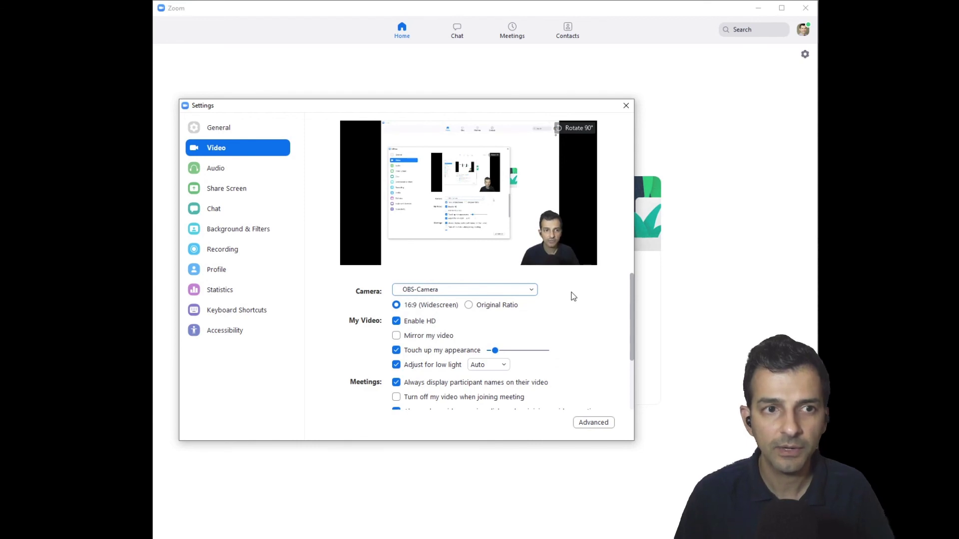